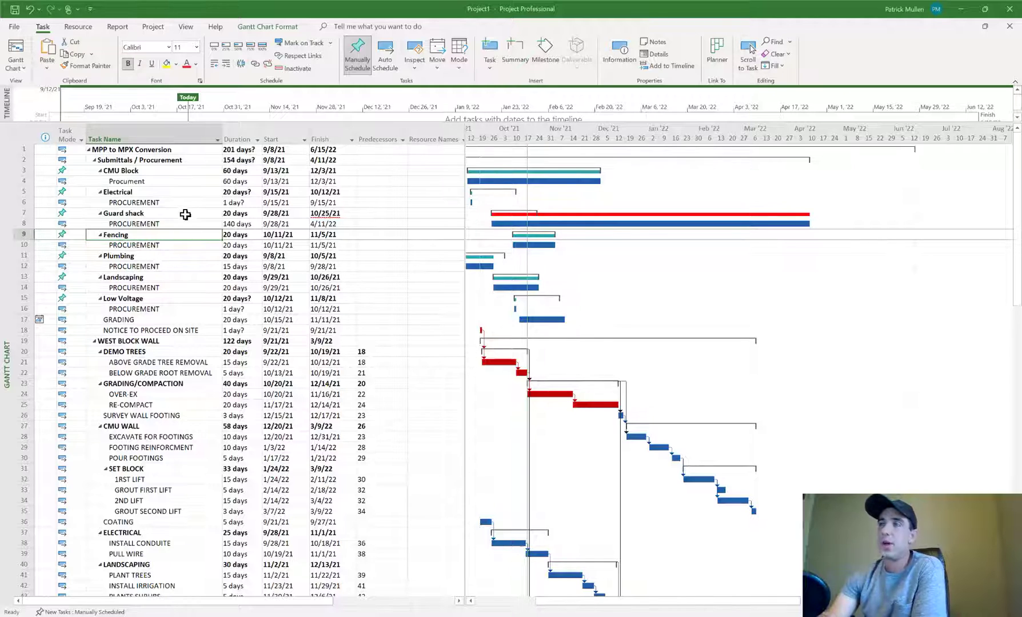
Select the empty rows 56, 65, 77 and 89 in the Microsoft Project task list
{"action": "left_click", "coordinate": [189, 173]}
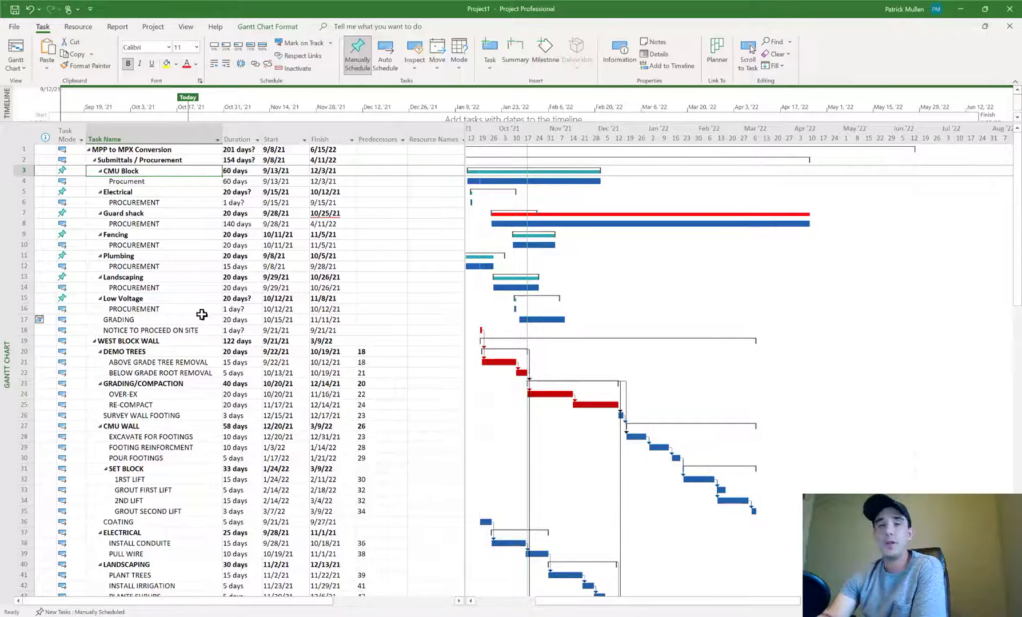
{"action": "scroll", "coordinate": [202, 314], "scroll_direction": "down", "scroll_amount": 10}
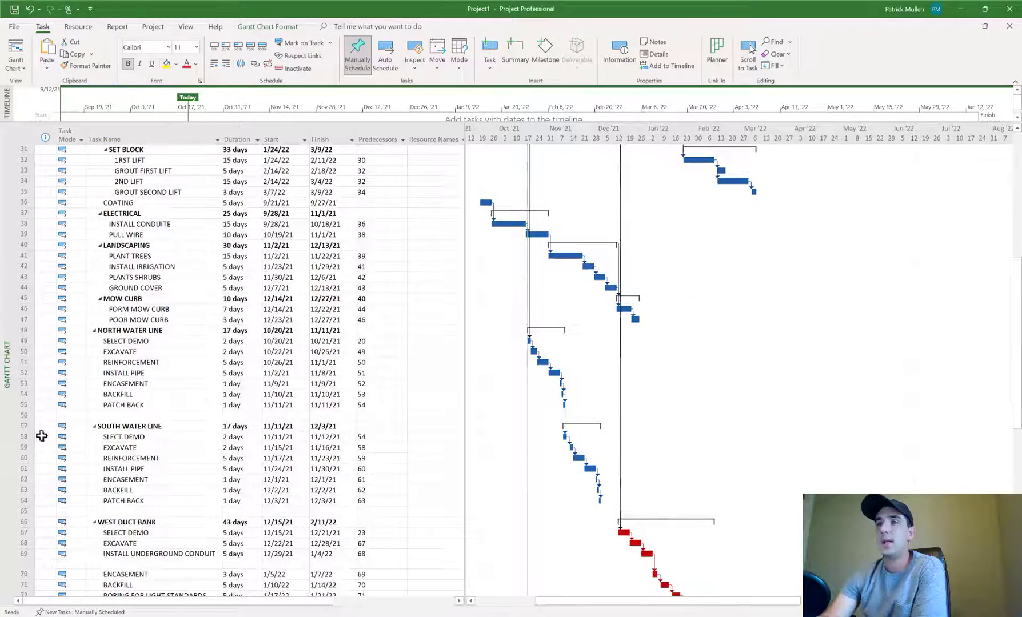
{"action": "left_click", "coordinate": [23, 416]}
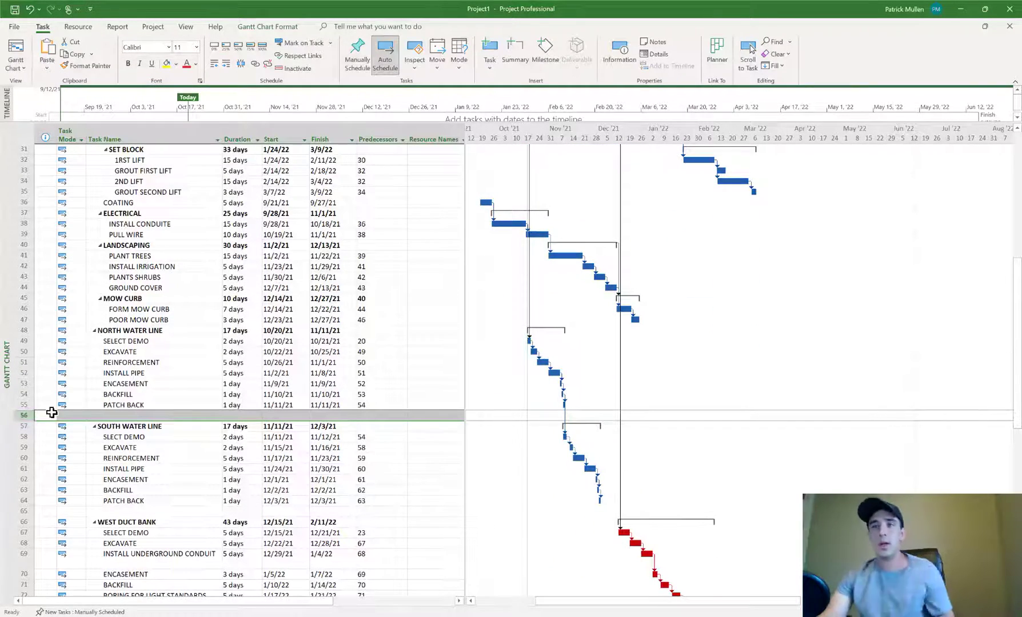
{"action": "scroll", "coordinate": [51, 413], "scroll_direction": "down", "scroll_amount": 2}
{"action": "left_click", "coordinate": [24, 446], "text": "ctrl"}
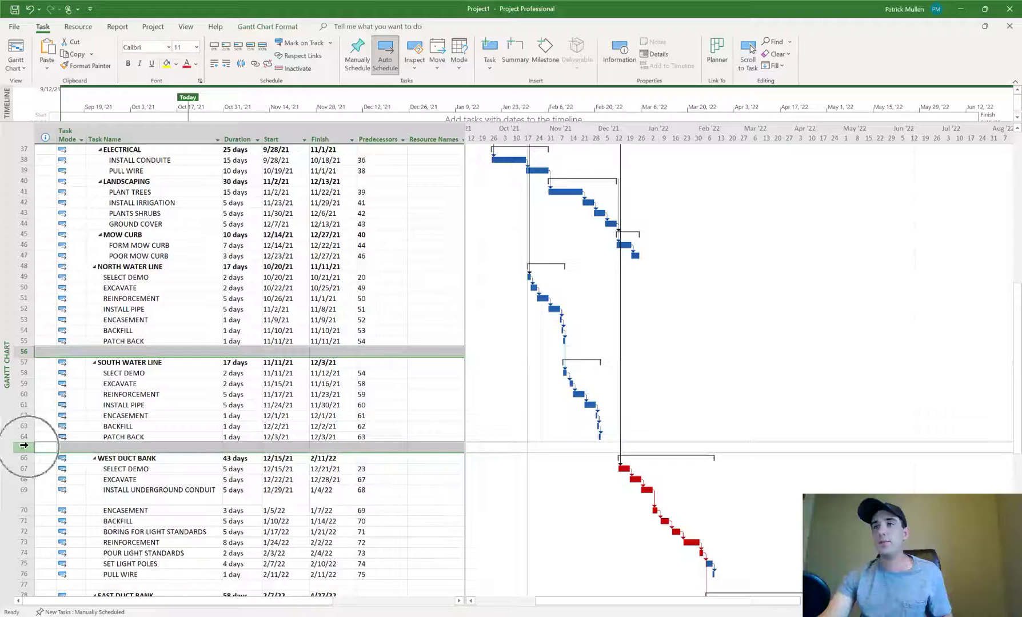
{"action": "scroll", "coordinate": [24, 445], "scroll_direction": "down", "scroll_amount": 3}
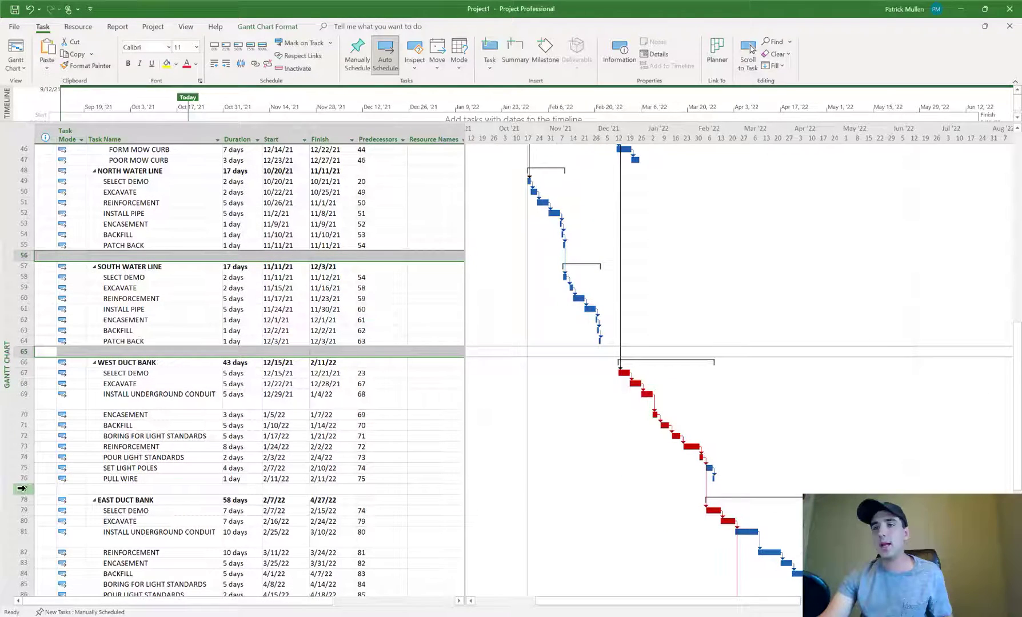
{"action": "left_click", "coordinate": [22, 488], "text": "ctrl"}
{"action": "scroll", "coordinate": [130, 402], "scroll_direction": "down", "scroll_amount": 4}
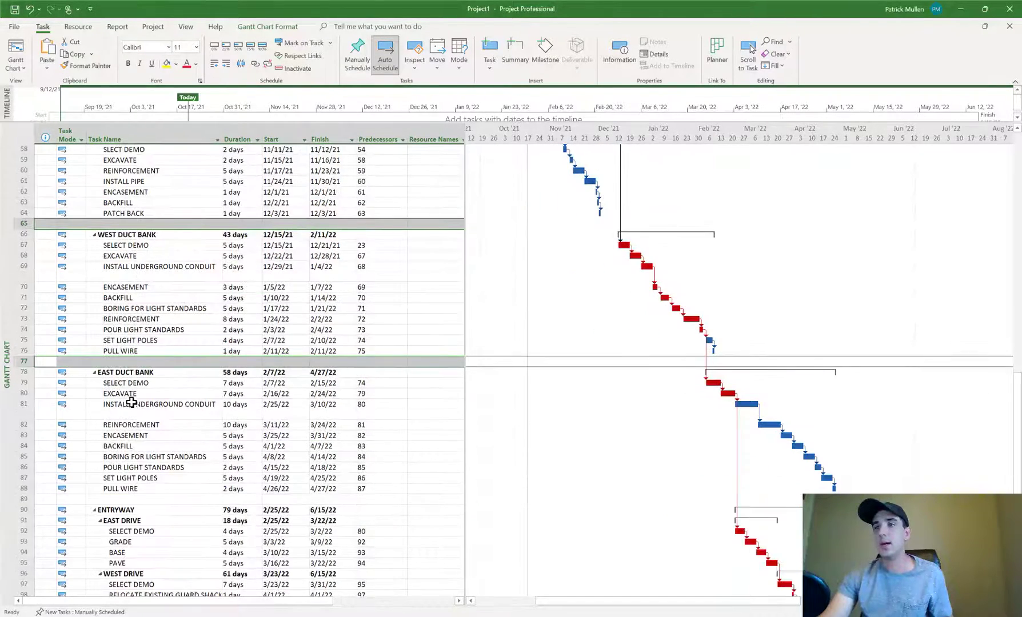
{"action": "left_click", "coordinate": [24, 499], "text": "ctrl"}
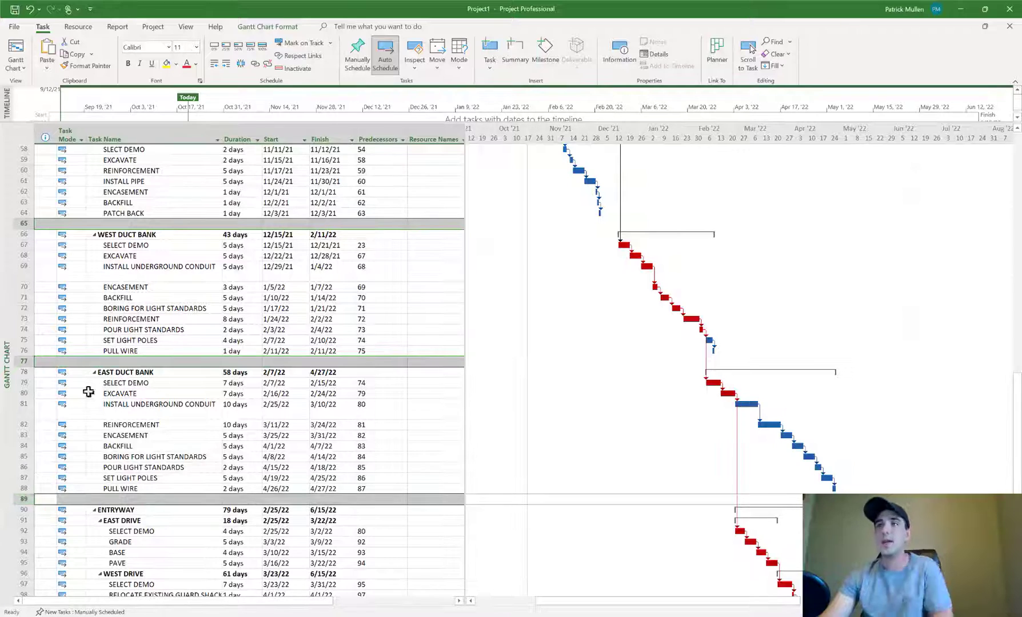
{"action": "scroll", "coordinate": [123, 332], "scroll_direction": "down", "scroll_amount": 4}
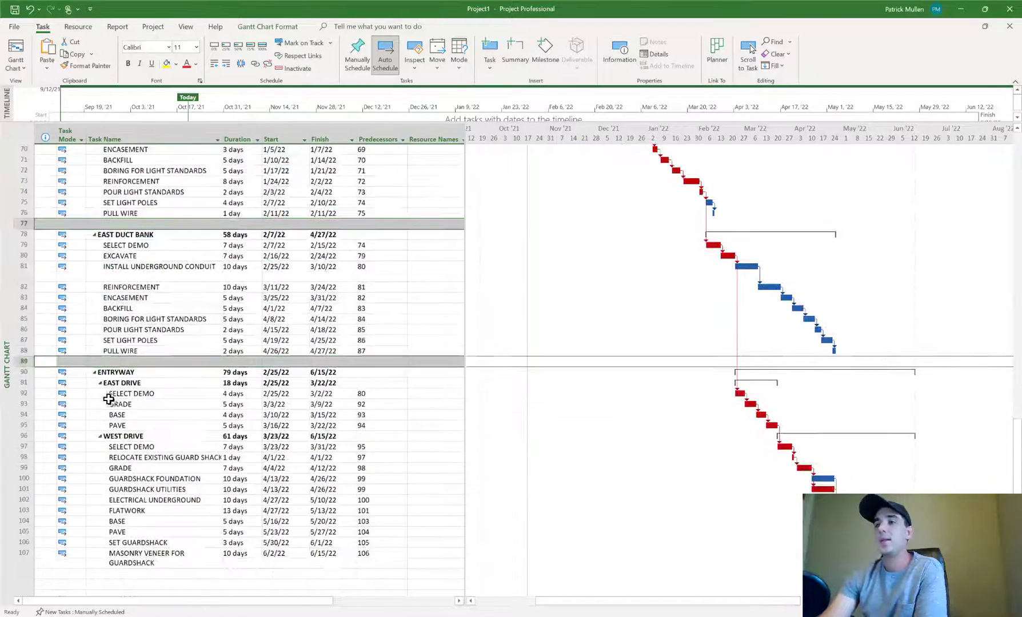
{"action": "scroll", "coordinate": [108, 399], "scroll_direction": "down", "scroll_amount": 1}
Delete the selected blank rows as tasks and check the renumbered list
{"action": "right_click", "coordinate": [17, 330]}
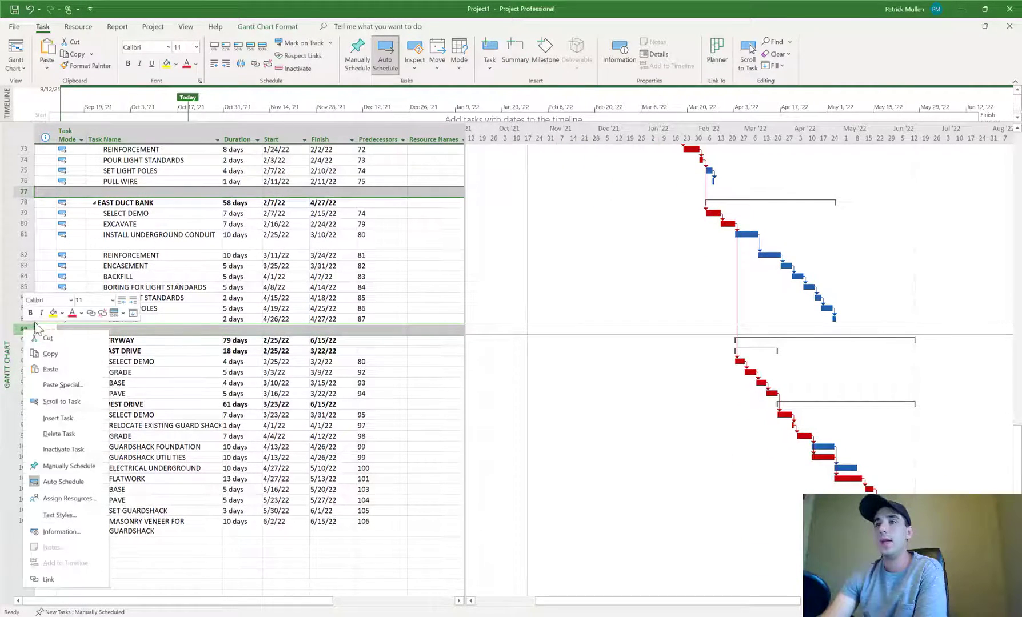
{"action": "left_click", "coordinate": [72, 439]}
{"action": "scroll", "coordinate": [166, 172], "scroll_direction": "up", "scroll_amount": 2}
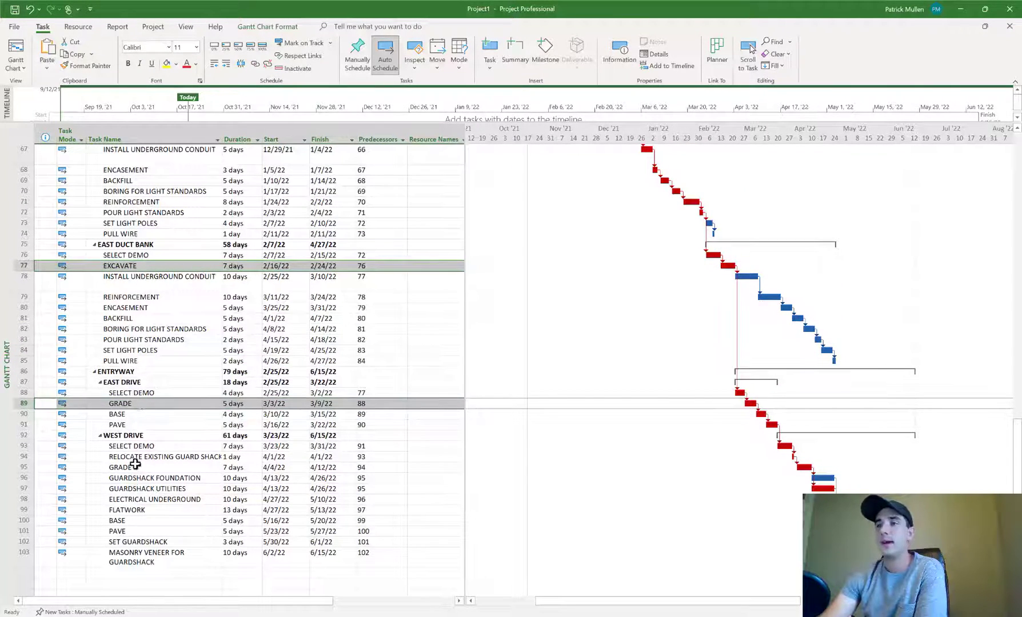
{"action": "scroll", "coordinate": [149, 445], "scroll_direction": "up", "scroll_amount": 5}
{"action": "left_click", "coordinate": [169, 324]}
{"action": "scroll", "coordinate": [172, 338], "scroll_direction": "up", "scroll_amount": 17}
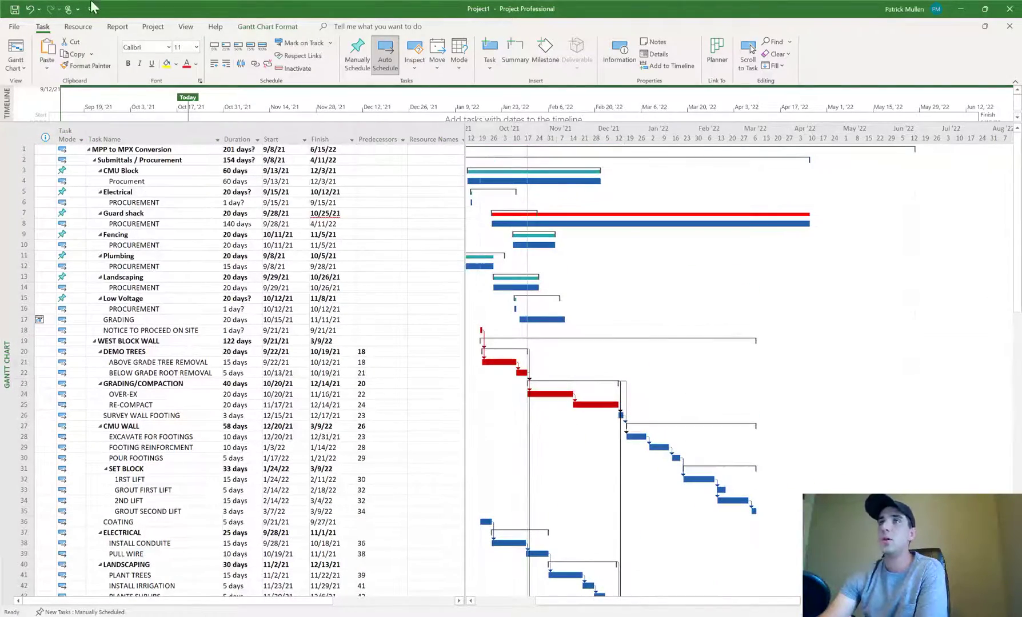
Close Microsoft Project and return to the mpp to mpx converter search results
{"action": "left_click", "coordinate": [1013, 10]}
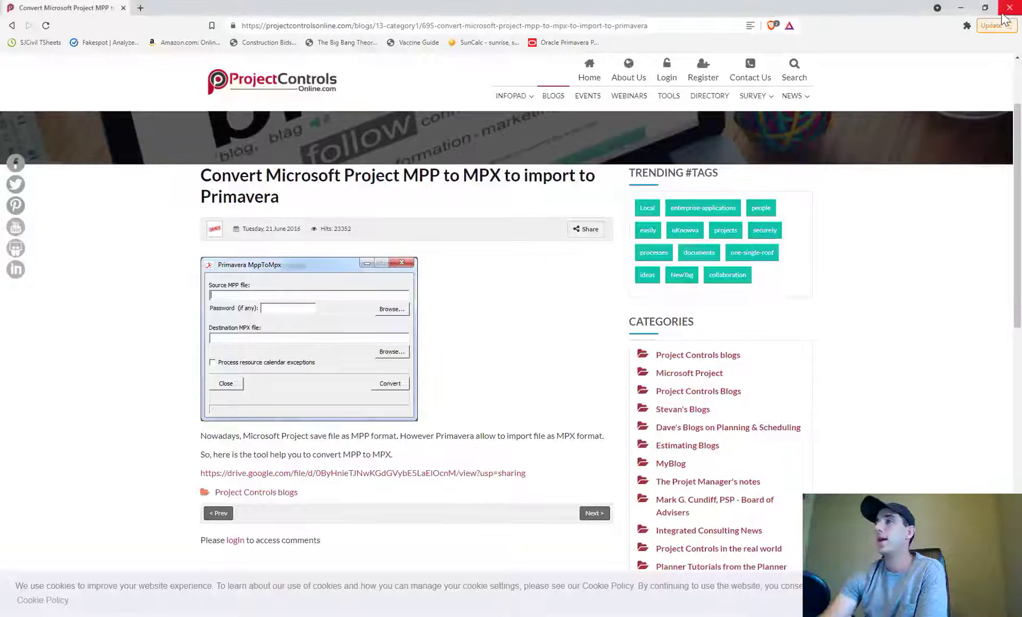
{"action": "left_click", "coordinate": [12, 25]}
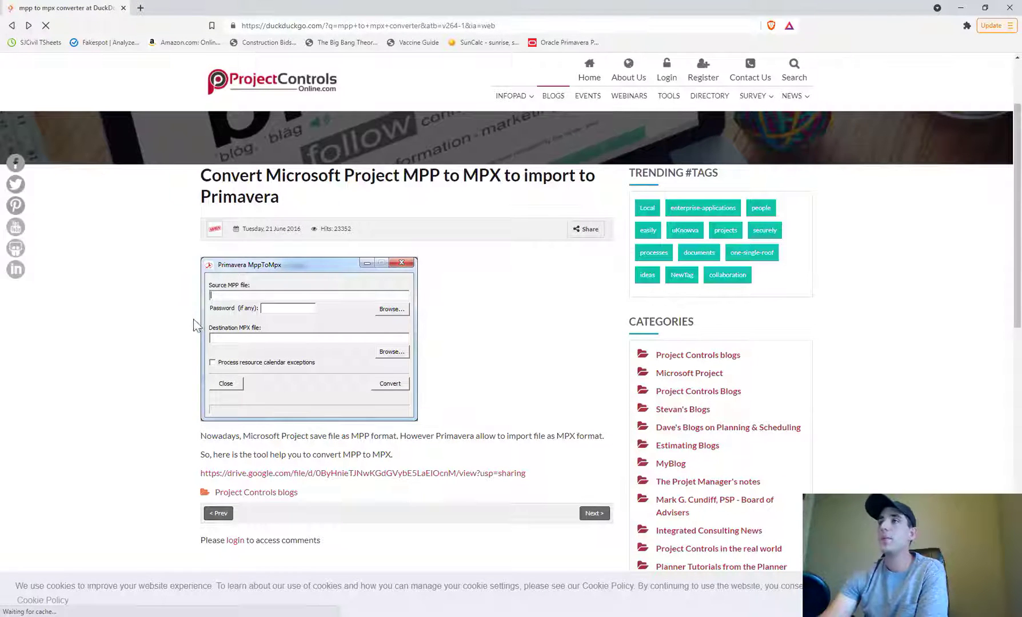
{"action": "left_click", "coordinate": [175, 73]}
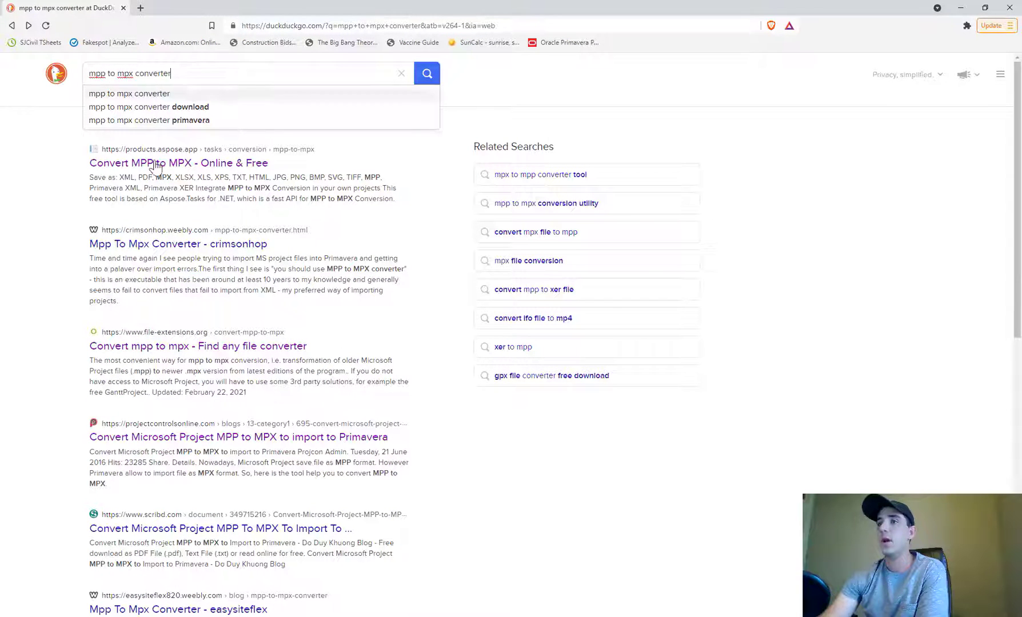
{"action": "left_click", "coordinate": [41, 395]}
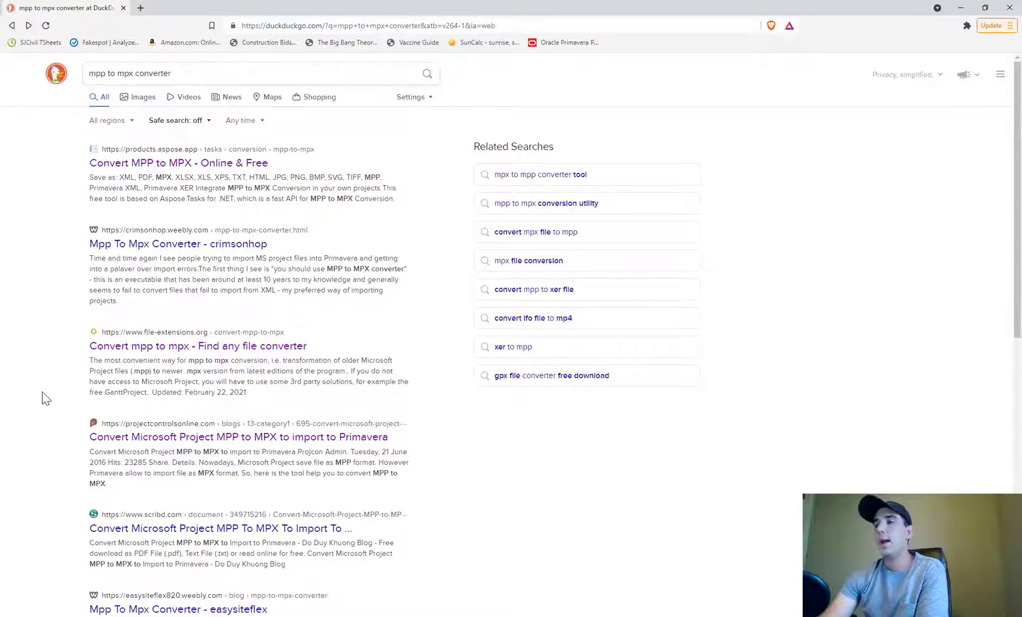
Open the Project Controls Online converter article and launch MppToMpx from the MPPtoMPX folder
{"action": "left_click", "coordinate": [159, 447]}
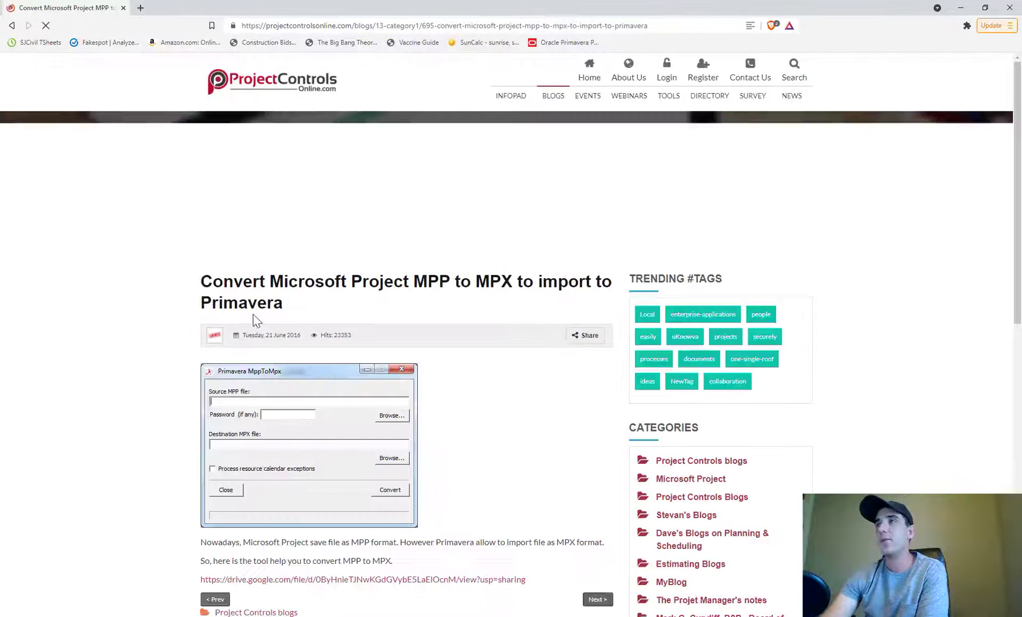
{"action": "scroll", "coordinate": [293, 295], "scroll_direction": "down", "scroll_amount": 1}
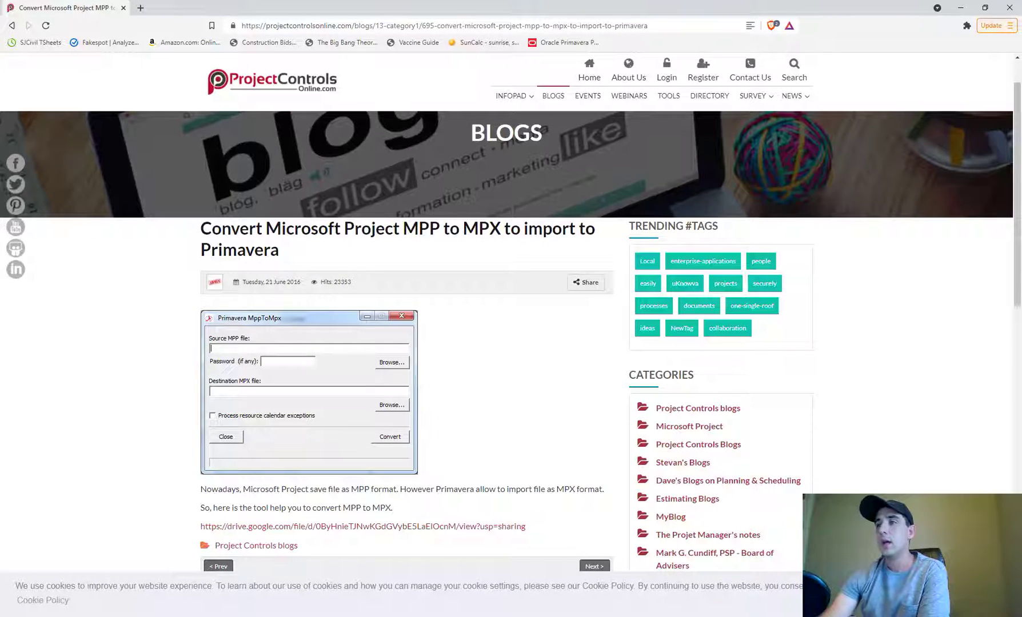
{"action": "left_click", "coordinate": [114, 577]}
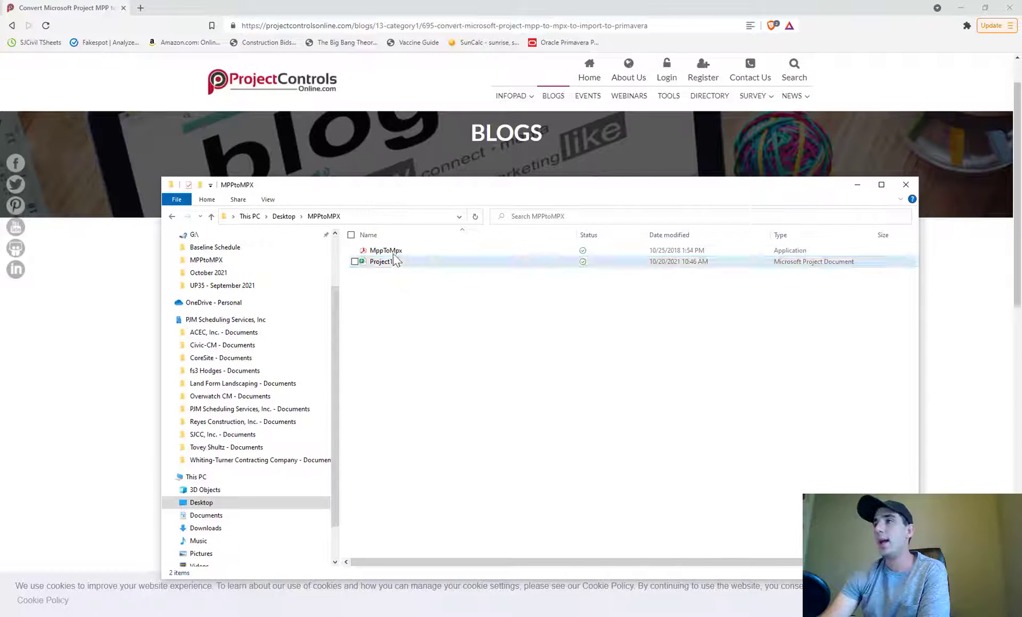
{"action": "double_click", "coordinate": [385, 255]}
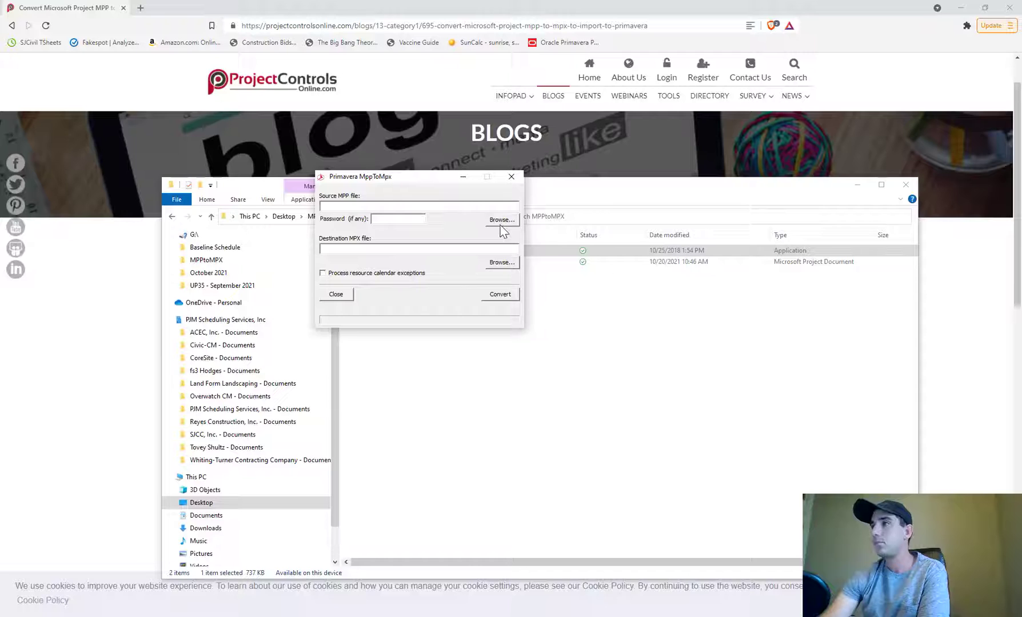
Choose Project1 as the source MPP file and convert it to Project1.mpx
{"action": "left_click", "coordinate": [504, 221]}
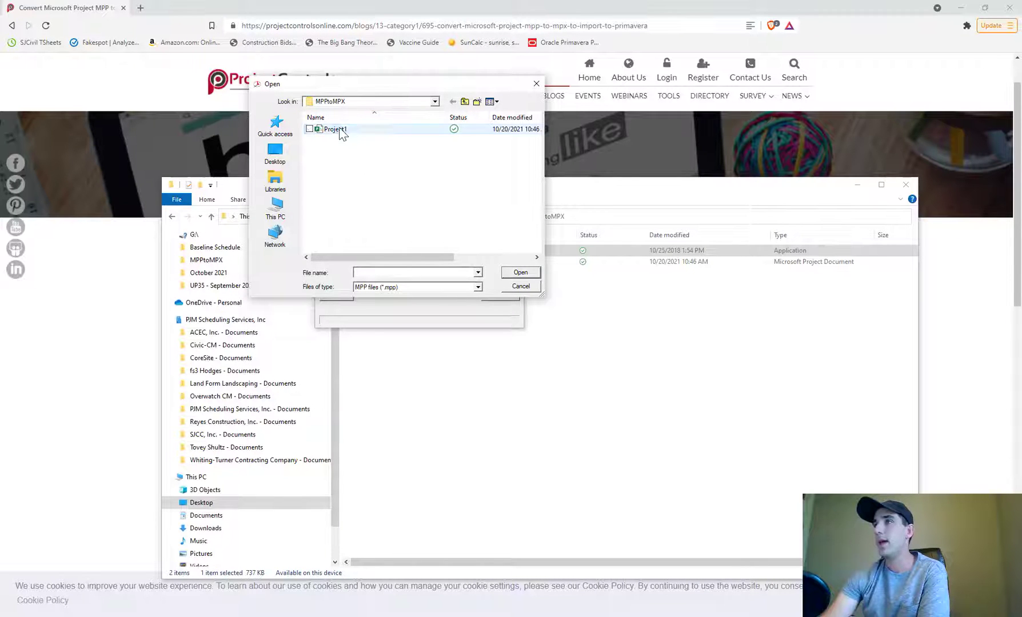
{"action": "left_click", "coordinate": [338, 129]}
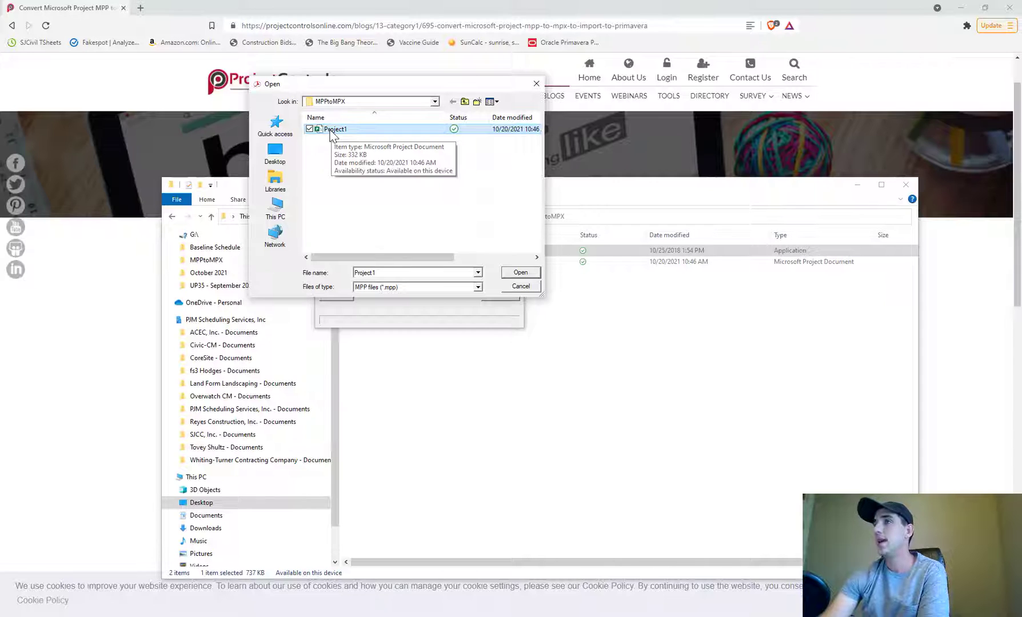
{"action": "double_click", "coordinate": [339, 129]}
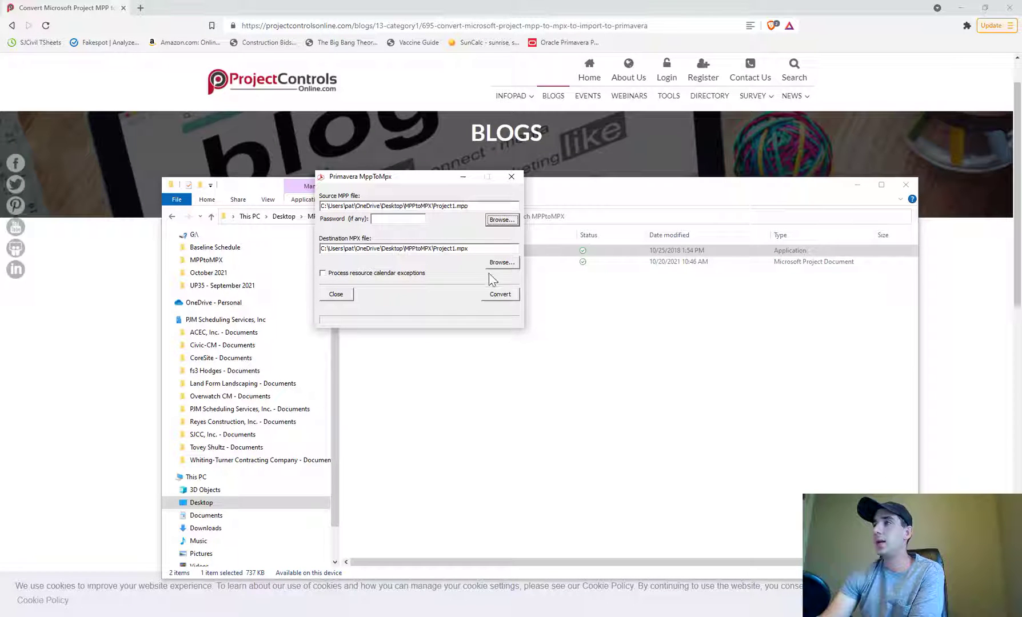
{"action": "left_click", "coordinate": [501, 295]}
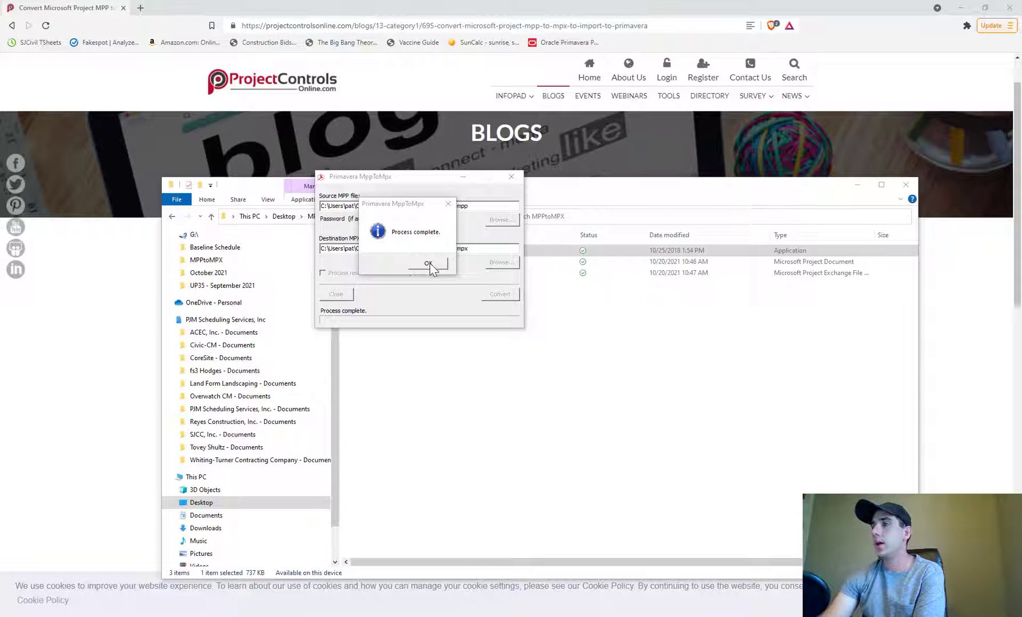
Close the converter, verify Project1.mpx in the MPPtoMPX folder, and switch to Primavera P6
{"action": "left_click", "coordinate": [429, 264]}
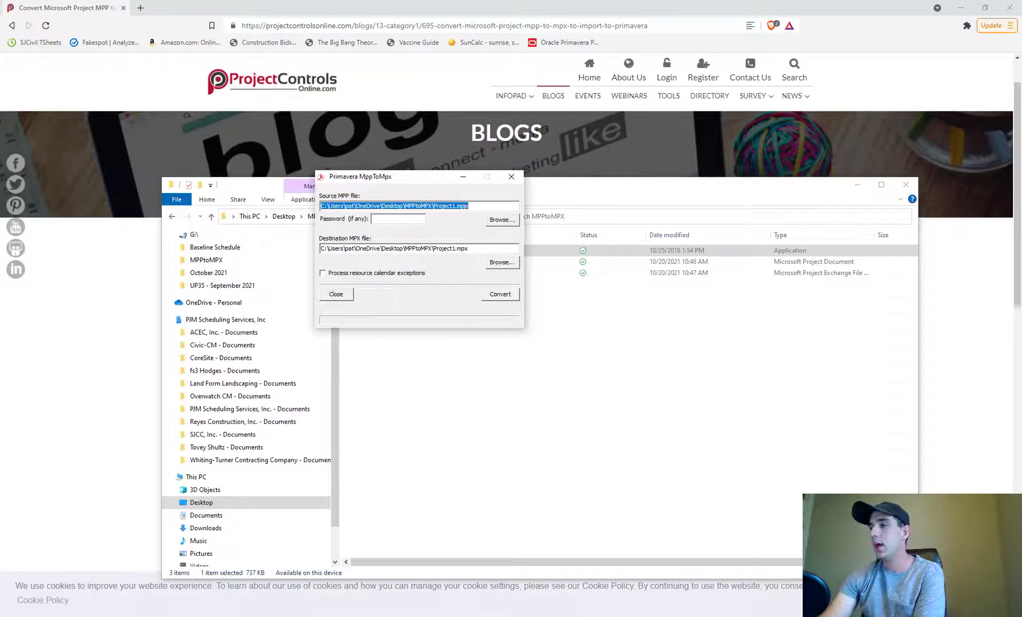
{"action": "left_click", "coordinate": [336, 294]}
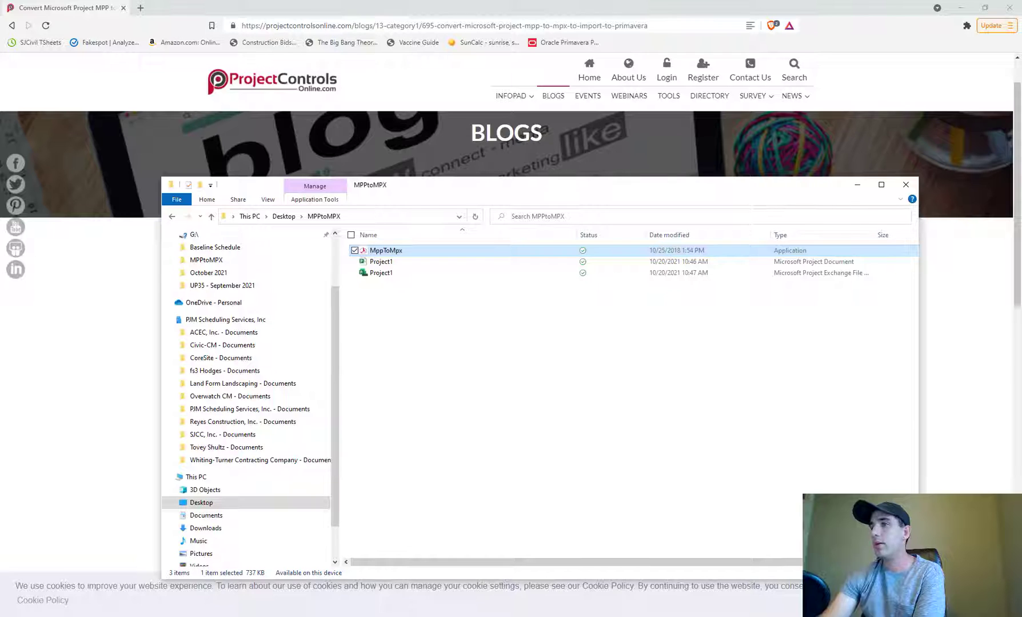
{"action": "left_click", "coordinate": [392, 273]}
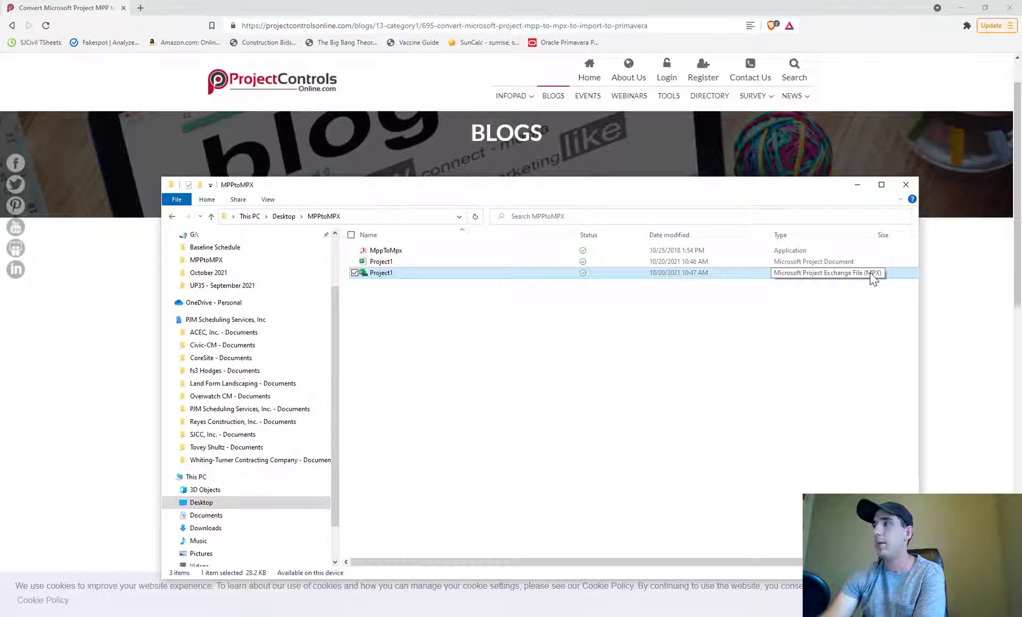
{"action": "left_click", "coordinate": [432, 343]}
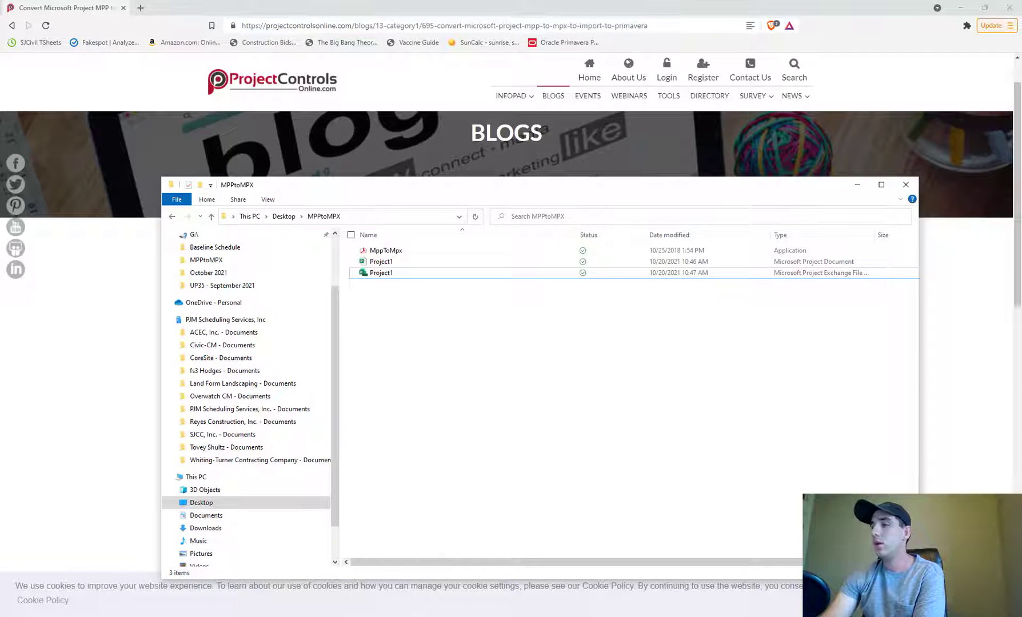
{"action": "left_click", "coordinate": [403, 616]}
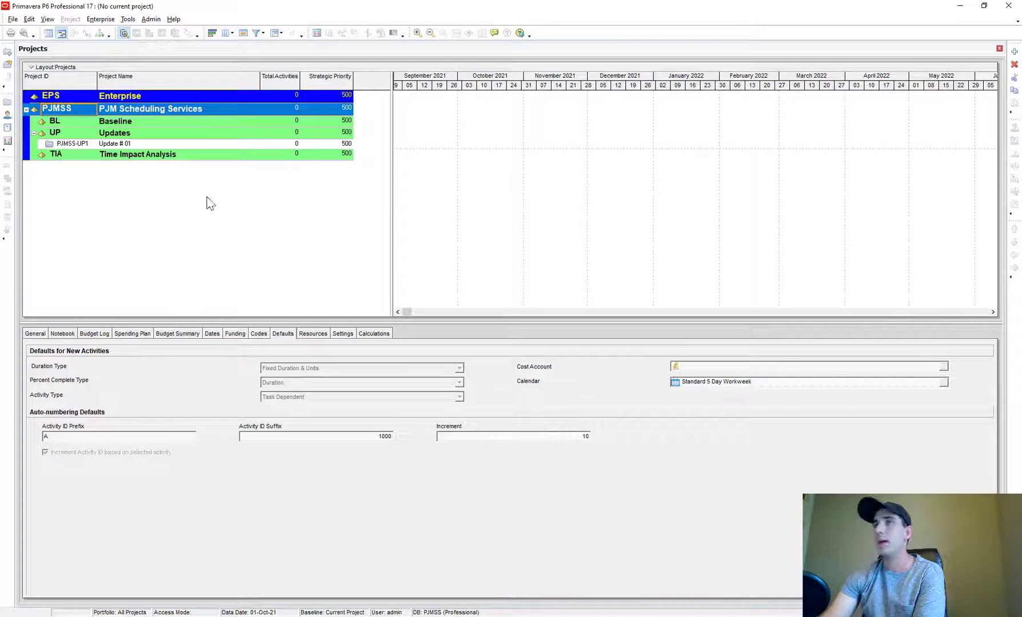
Start a File > Import in P6 with Microsoft Project (MPX) as the format
{"action": "left_click", "coordinate": [137, 133]}
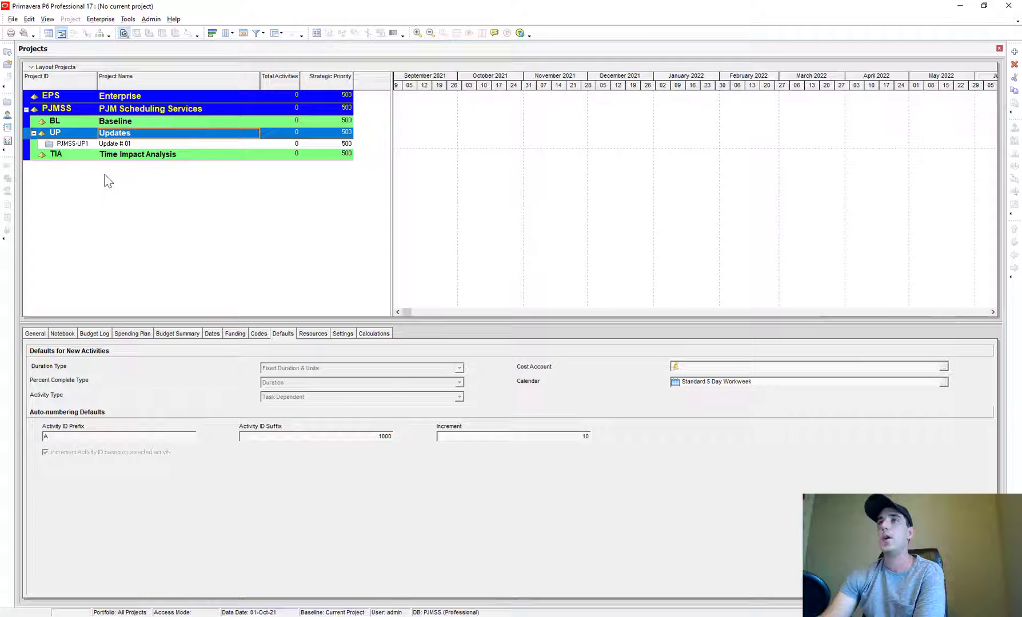
{"action": "left_click", "coordinate": [12, 20]}
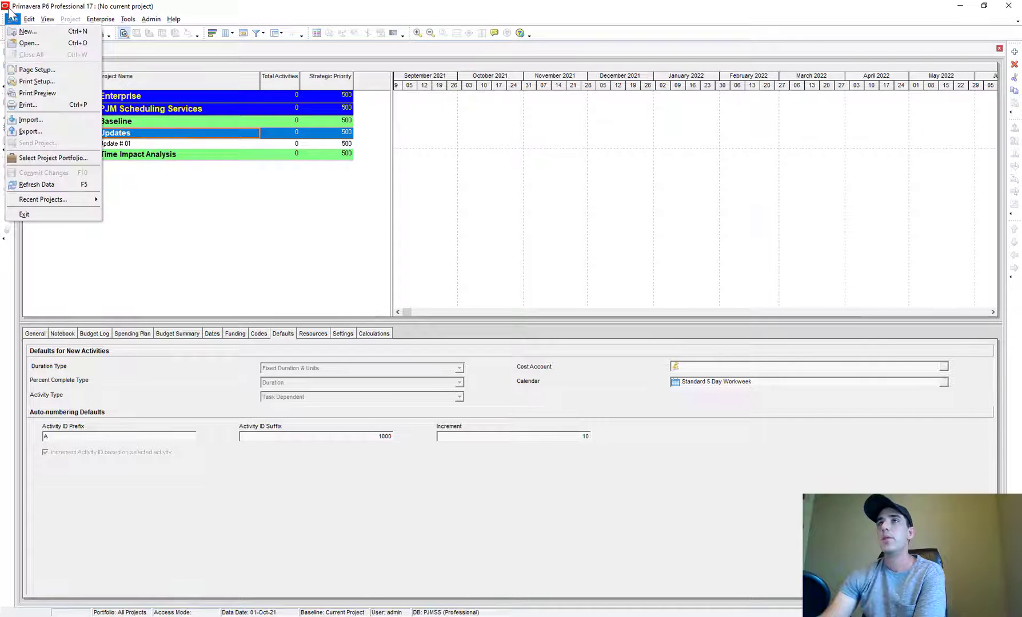
{"action": "left_click", "coordinate": [299, 223]}
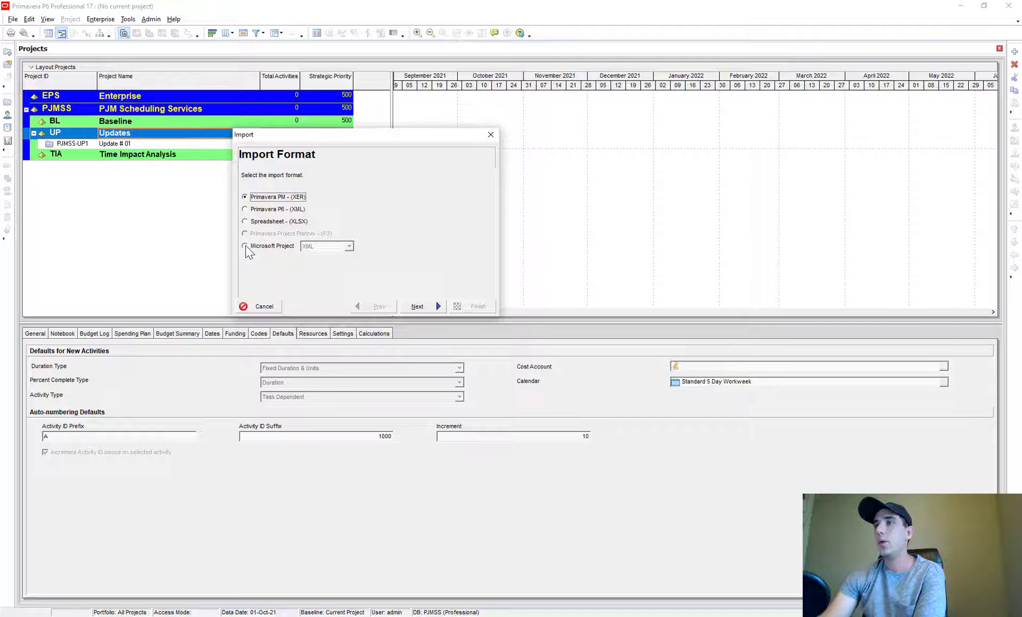
{"action": "left_click", "coordinate": [246, 247]}
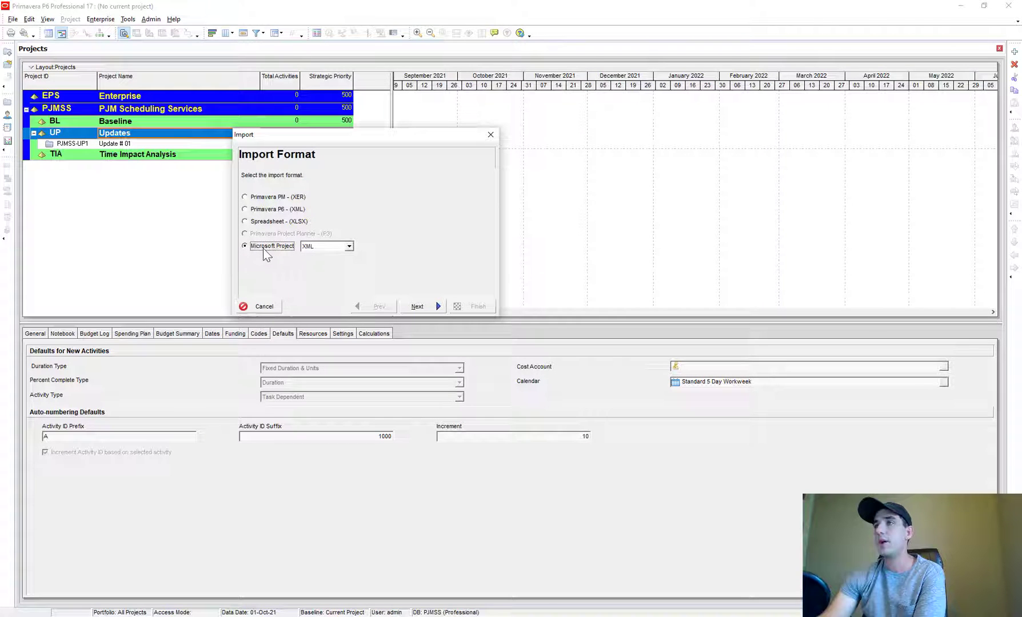
{"action": "left_click", "coordinate": [333, 248]}
{"action": "left_click", "coordinate": [314, 264]}
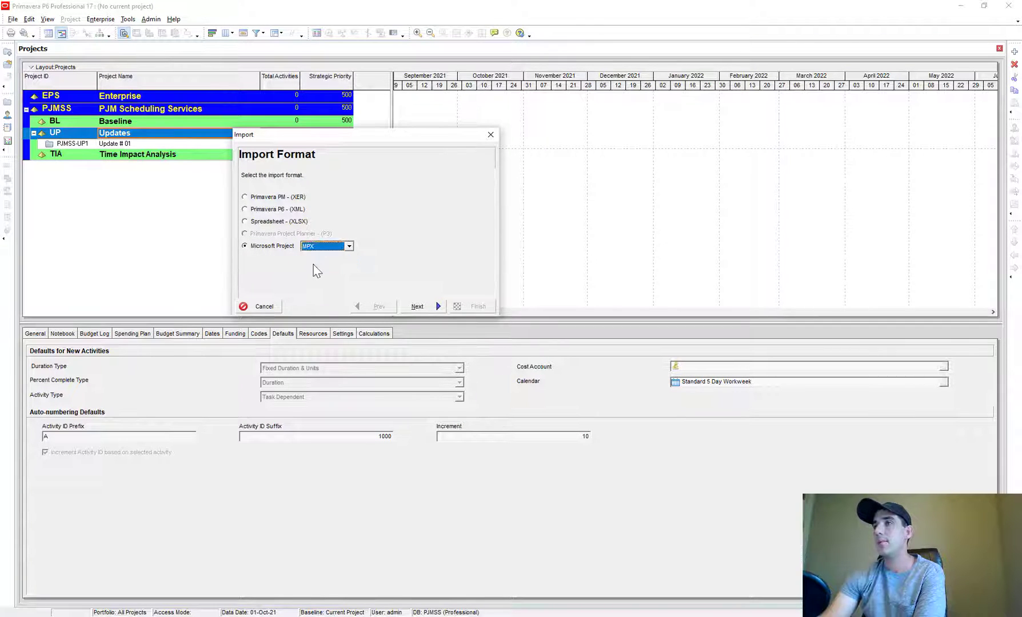
{"action": "left_click", "coordinate": [429, 311]}
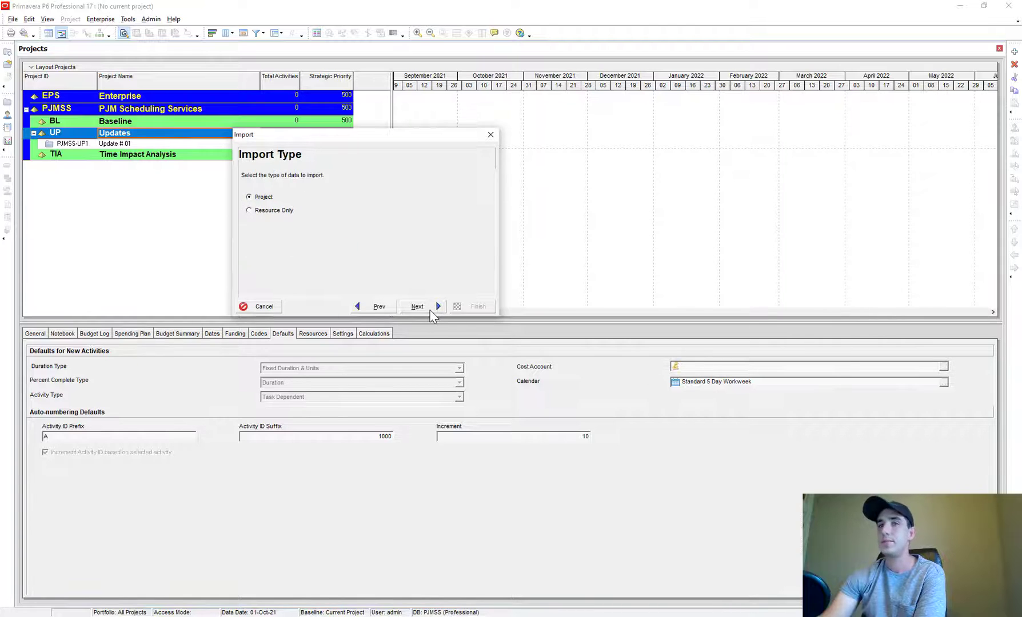
Import as a full project and add Project1.mpx from the MPPtoMPX folder to the import list
{"action": "left_click", "coordinate": [420, 307]}
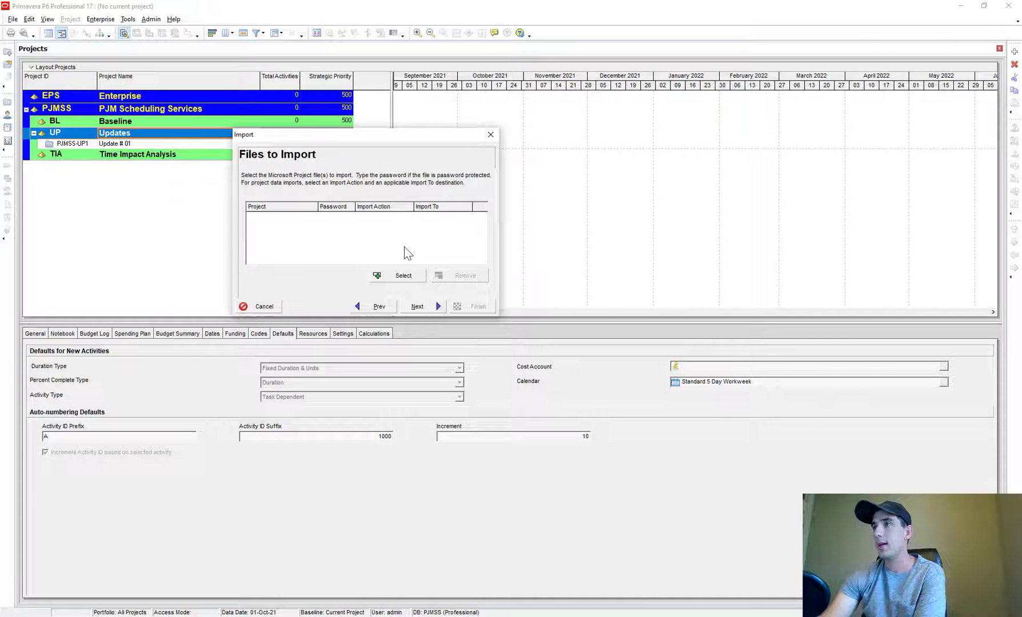
{"action": "left_click", "coordinate": [399, 277]}
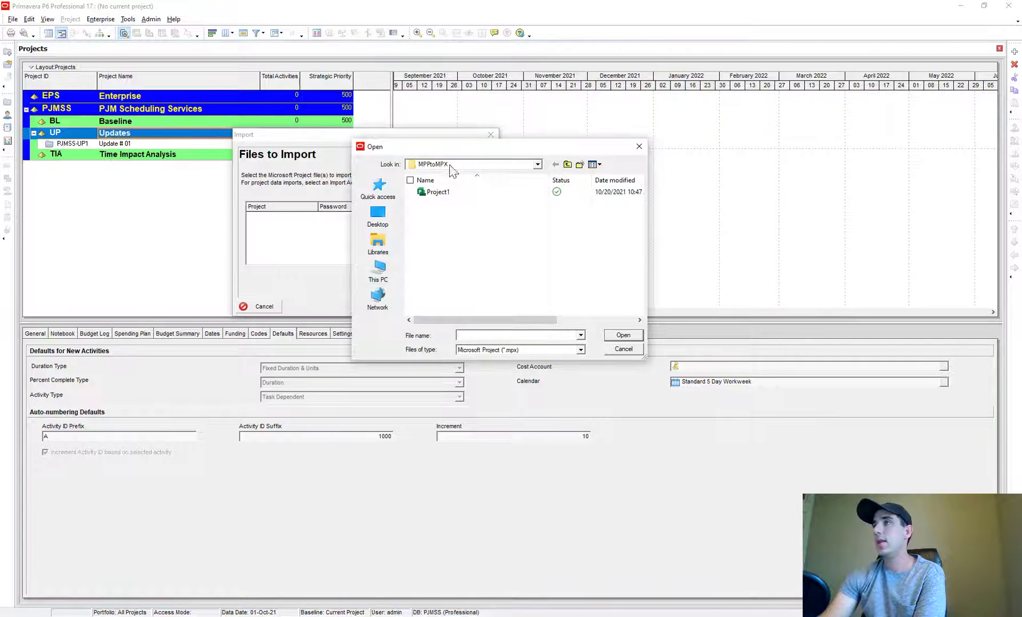
{"action": "left_click", "coordinate": [446, 193]}
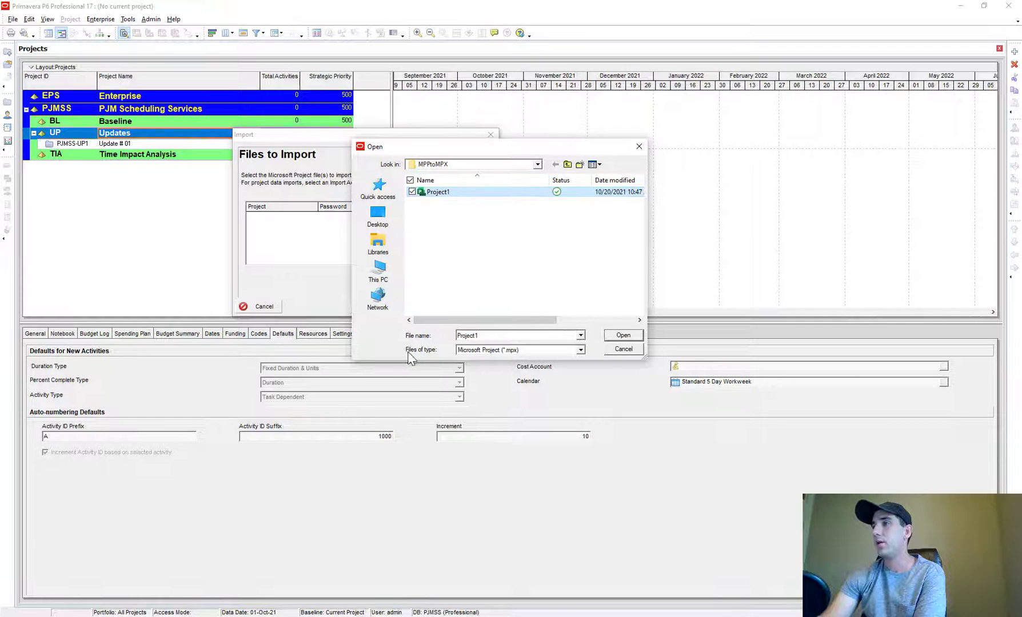
{"action": "double_click", "coordinate": [443, 193]}
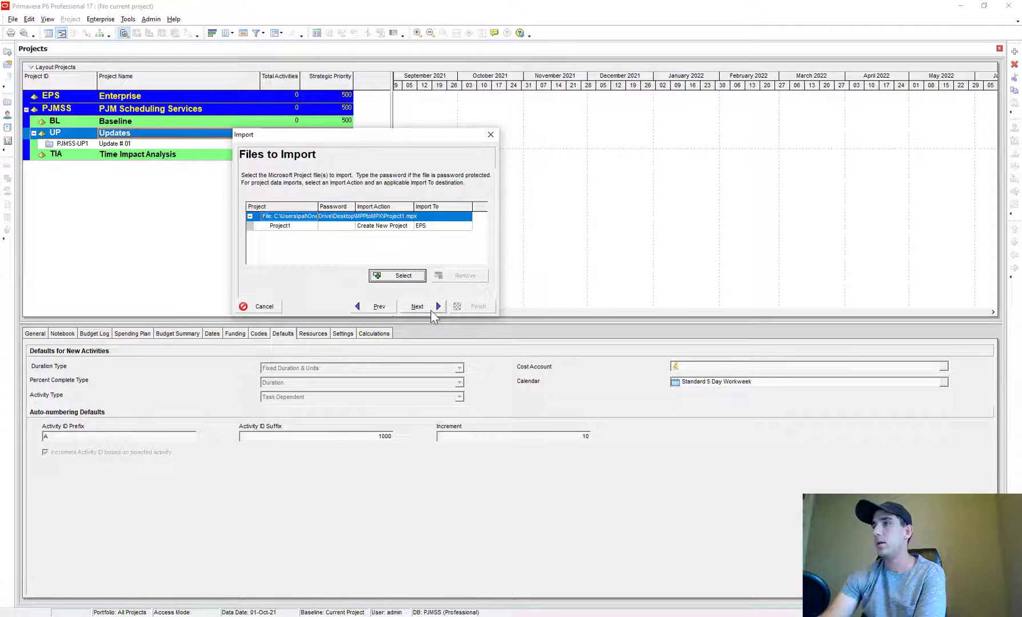
{"action": "left_click", "coordinate": [433, 313]}
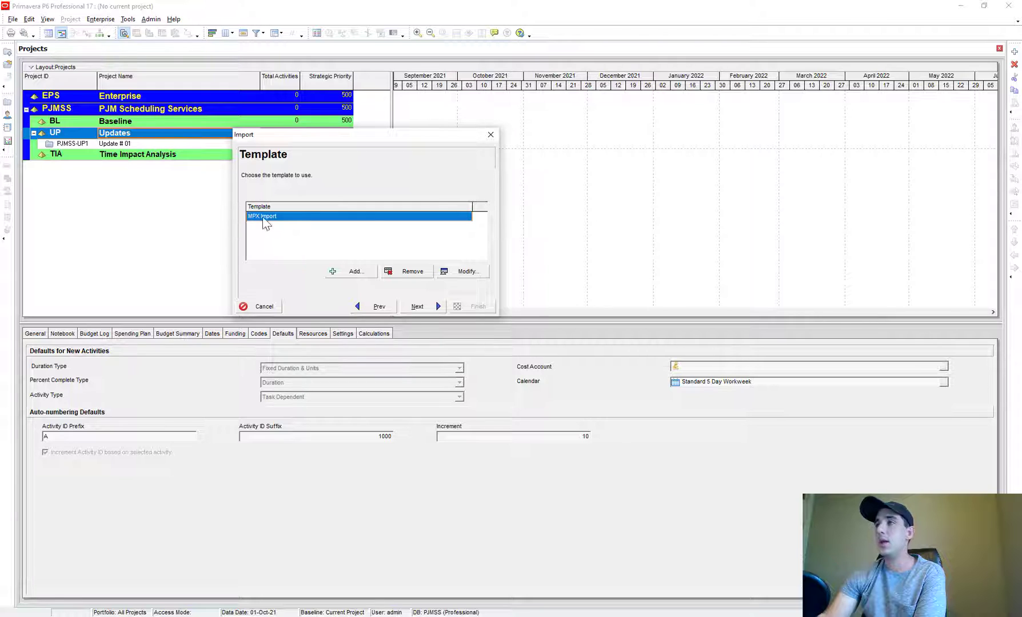
Open the MPX Import template settings and confirm summary tasks are exchanged as Activities
{"action": "left_click", "coordinate": [477, 273]}
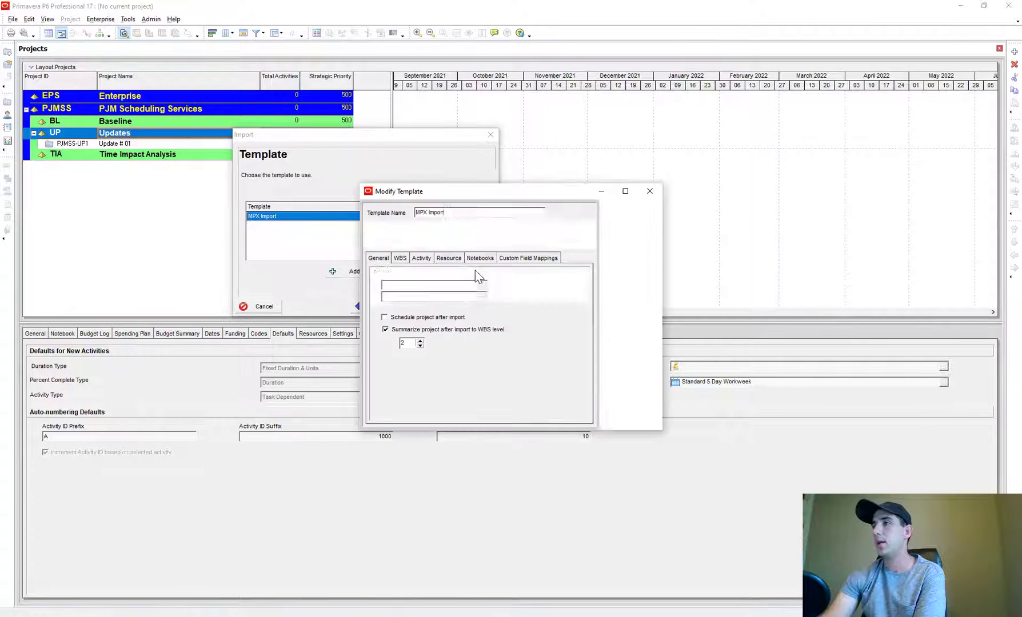
{"action": "left_click_drag", "start_coordinate": [422, 197], "coordinate": [214, 177]}
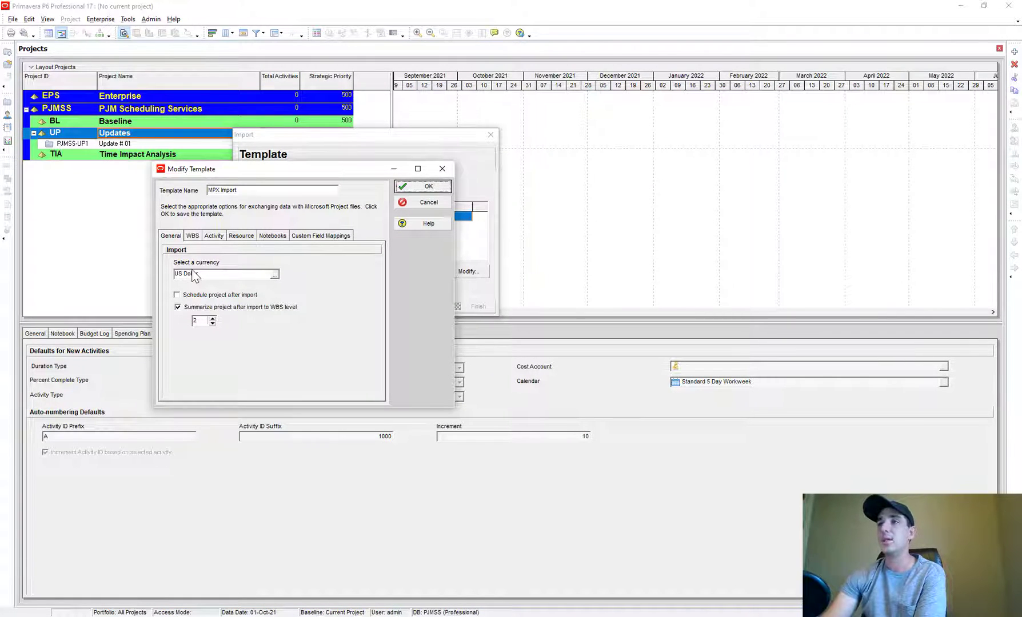
{"action": "left_click", "coordinate": [193, 235]}
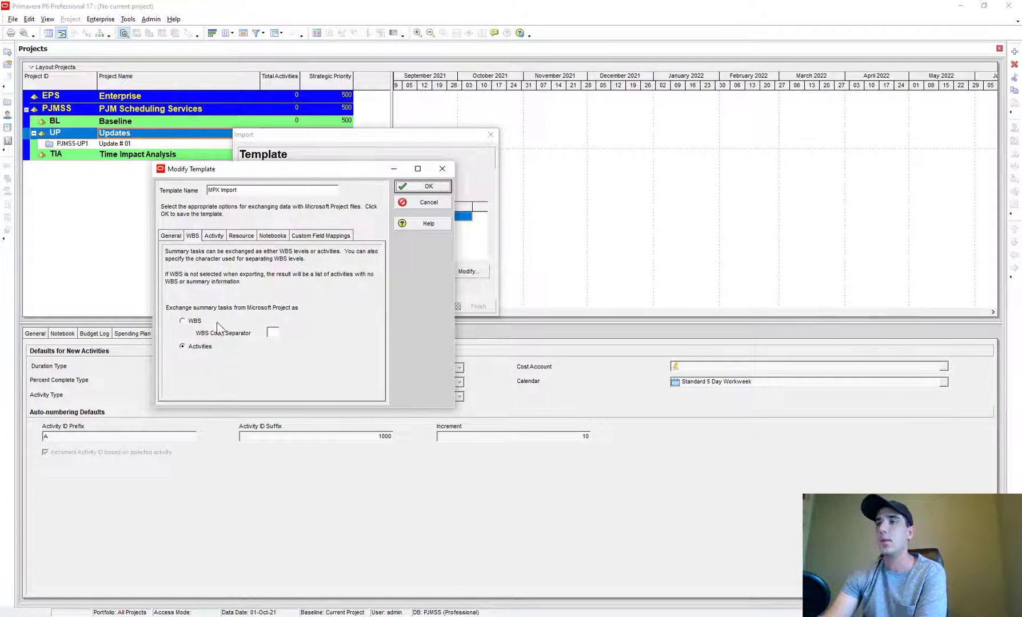
{"action": "left_click", "coordinate": [216, 236]}
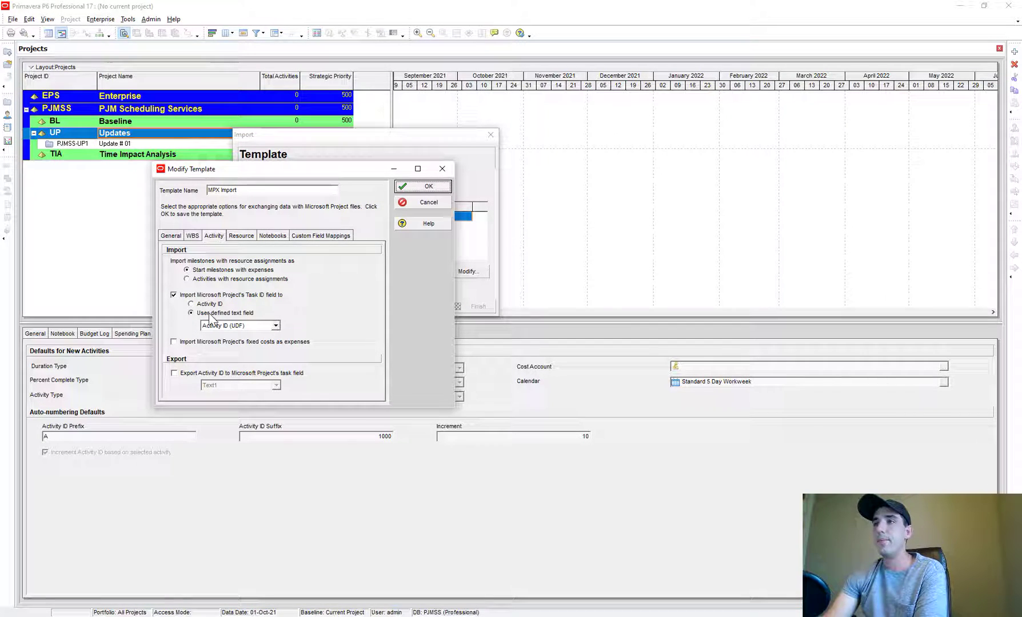
Keep task IDs mapped to Activity ID (UDF), review resource, notebook and custom field tabs, and save the template
{"action": "left_click", "coordinate": [220, 327]}
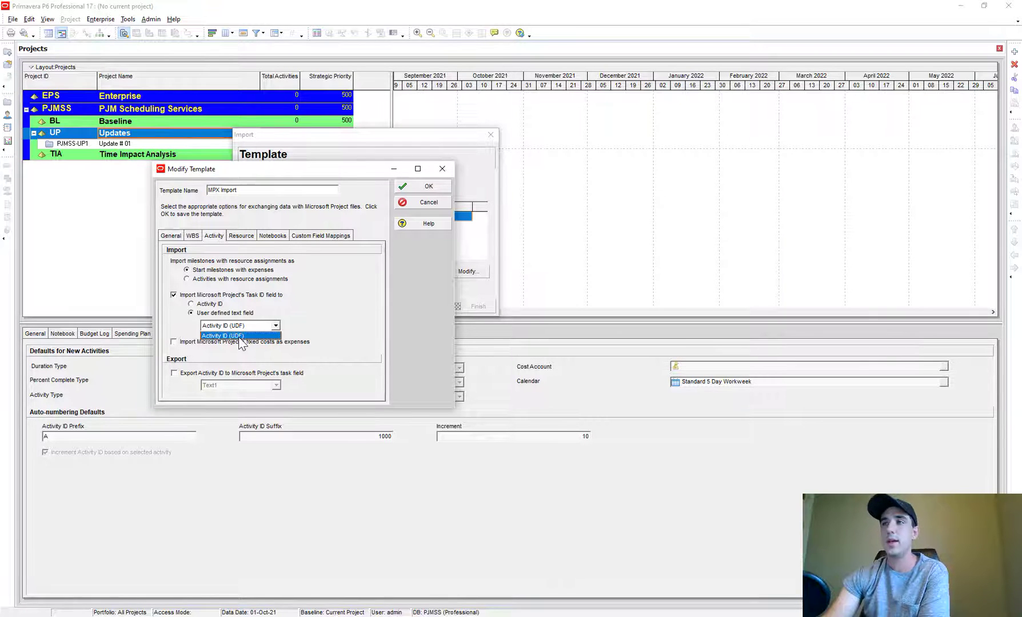
{"action": "left_click", "coordinate": [193, 323]}
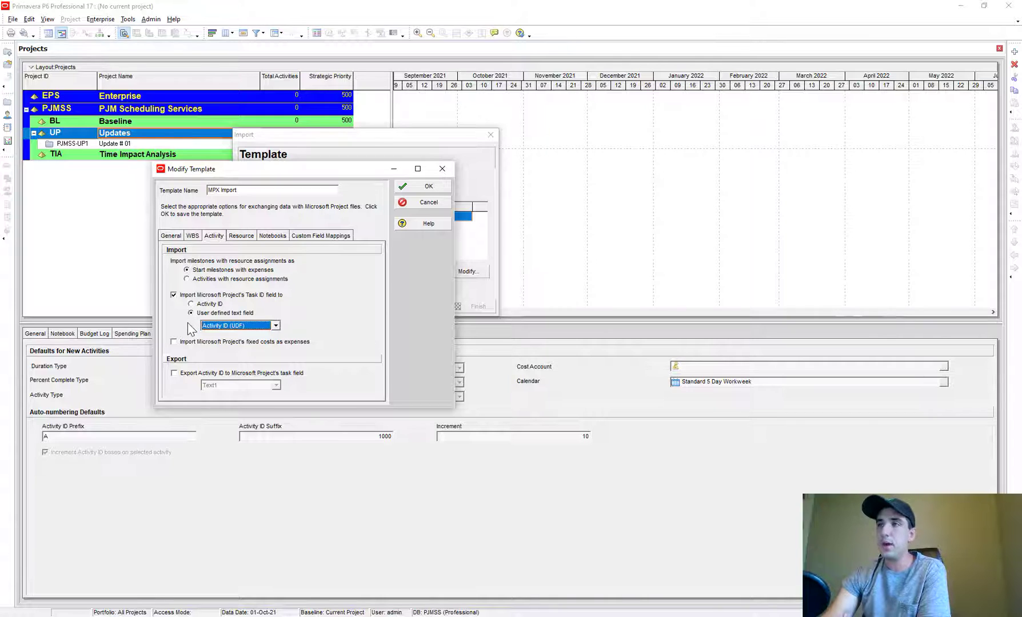
{"action": "left_click", "coordinate": [240, 236]}
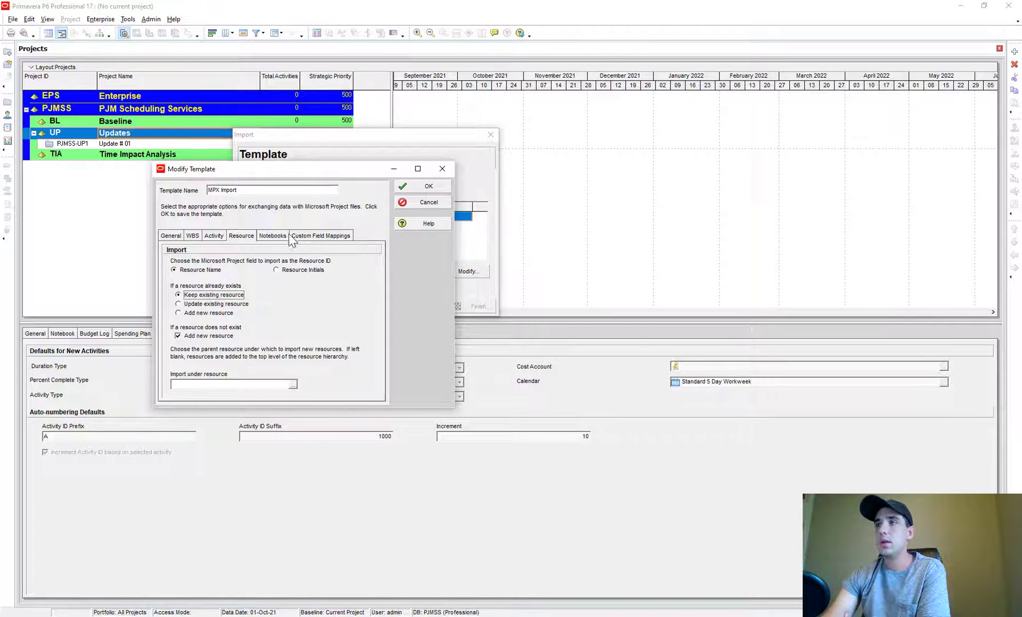
{"action": "left_click", "coordinate": [273, 237]}
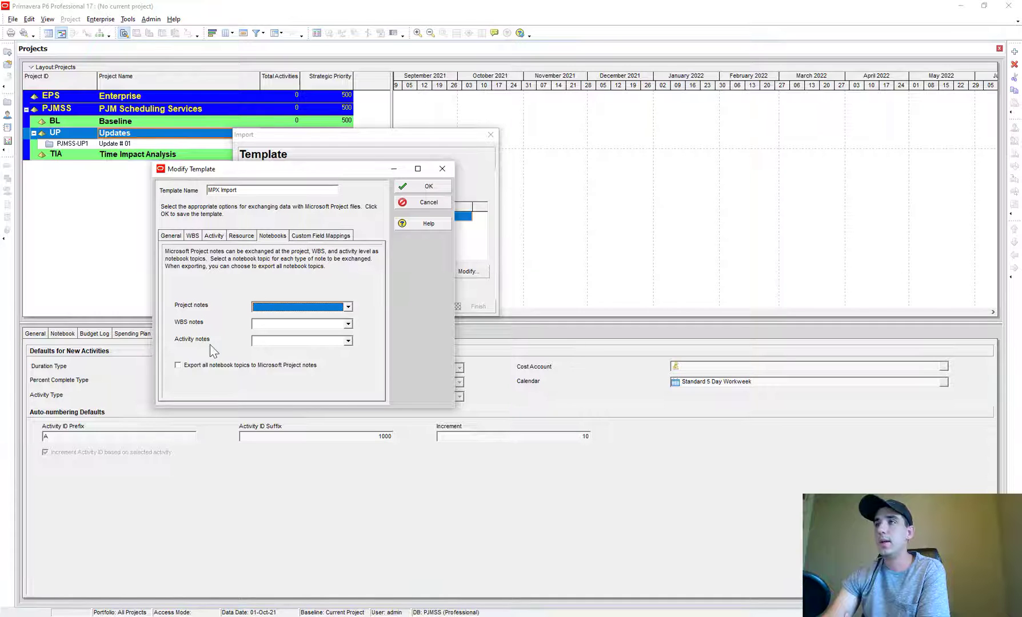
{"action": "left_click", "coordinate": [316, 237]}
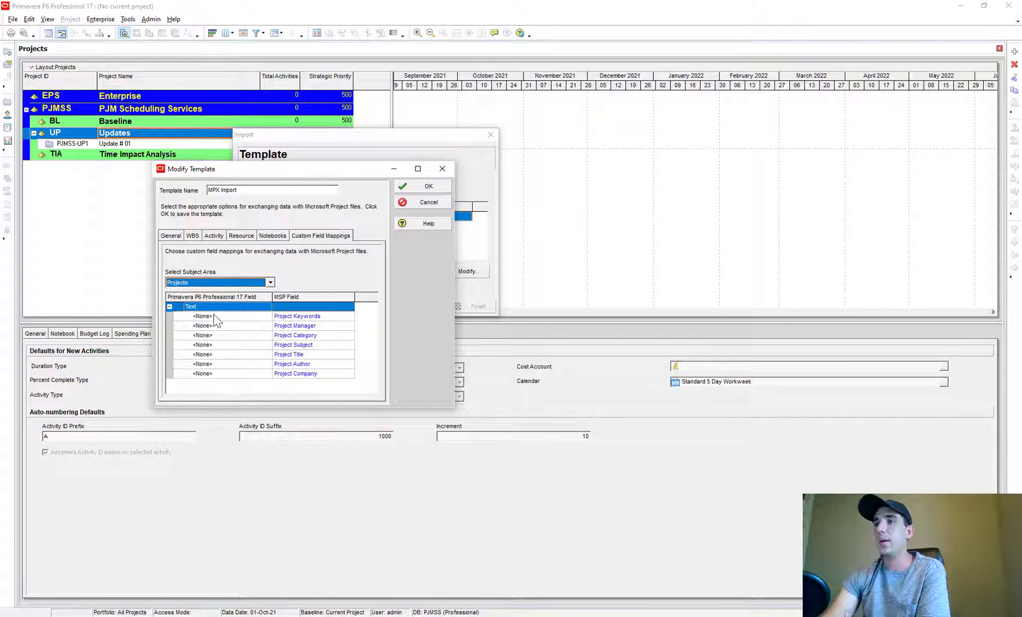
{"action": "left_click", "coordinate": [432, 186]}
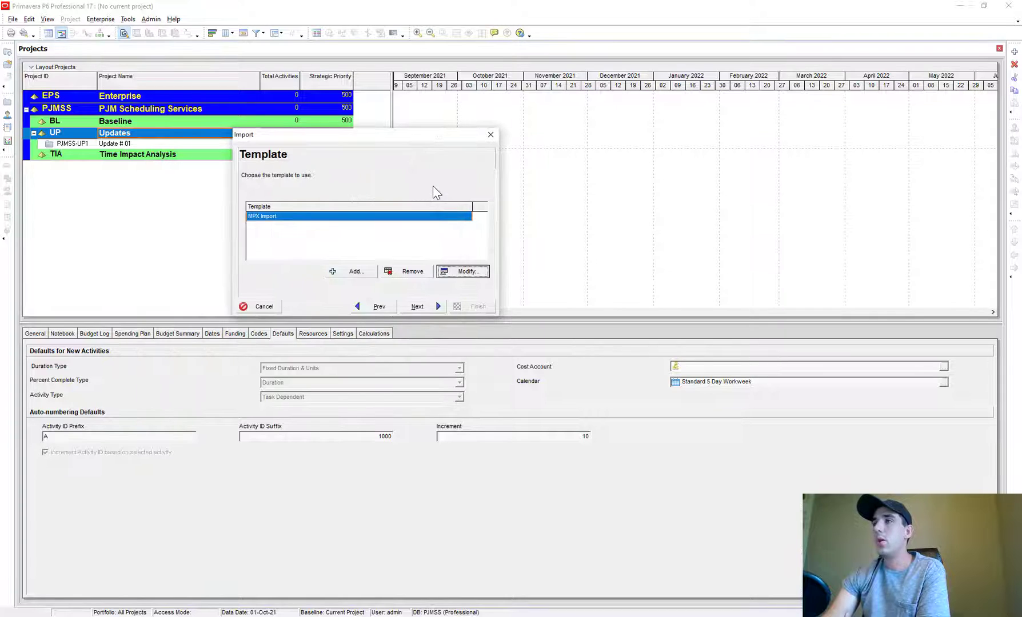
{"action": "left_click", "coordinate": [416, 307]}
Finish the import and open Project1 in the Activities view
{"action": "left_click", "coordinate": [477, 306]}
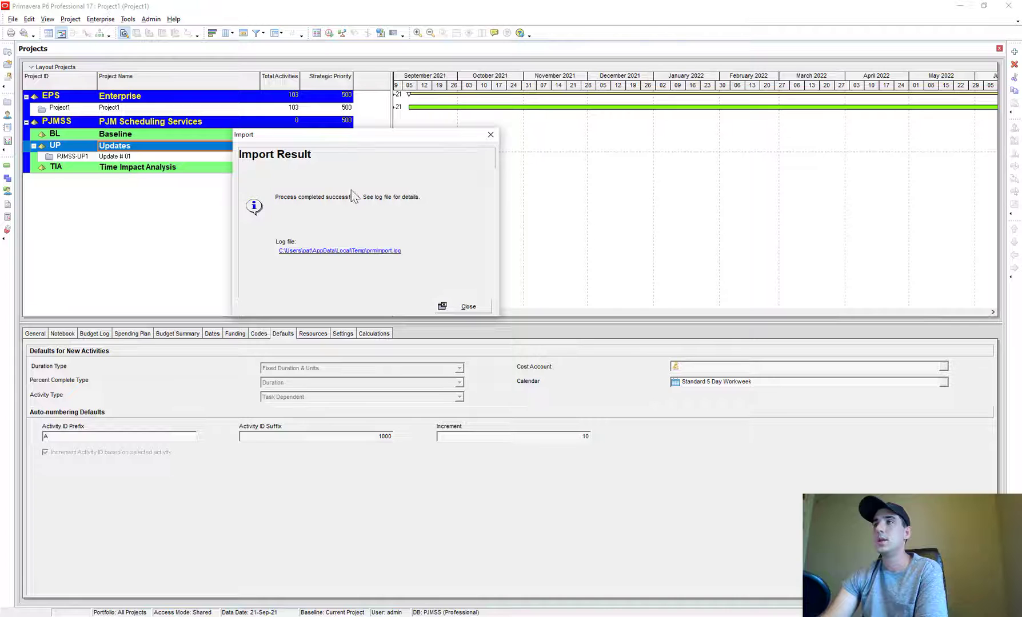
{"action": "left_click", "coordinate": [469, 307]}
{"action": "left_click", "coordinate": [73, 107]}
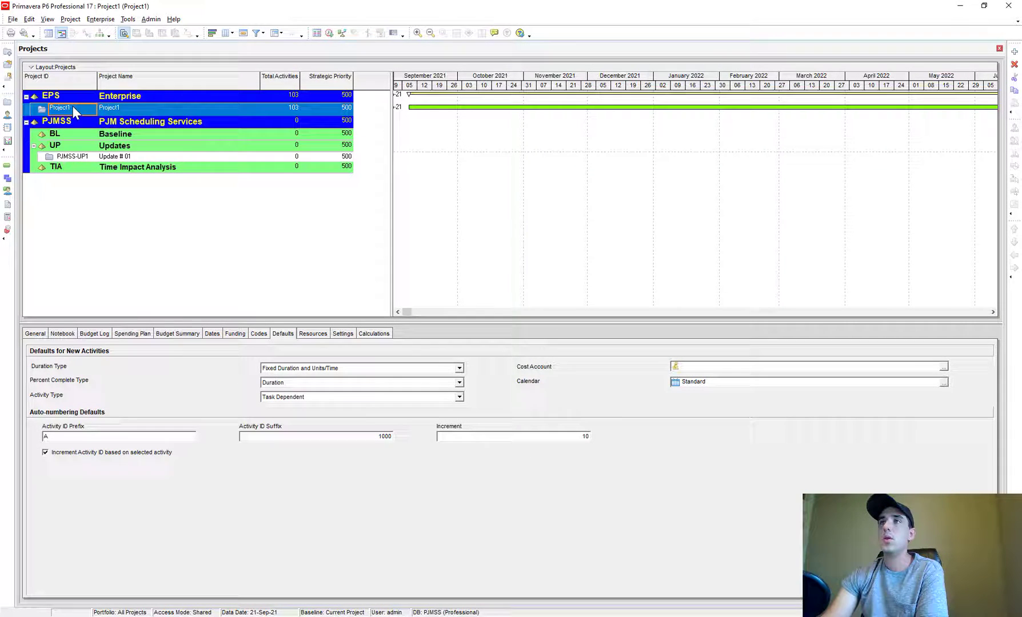
{"action": "right_click", "coordinate": [72, 106]}
{"action": "left_click", "coordinate": [99, 117]}
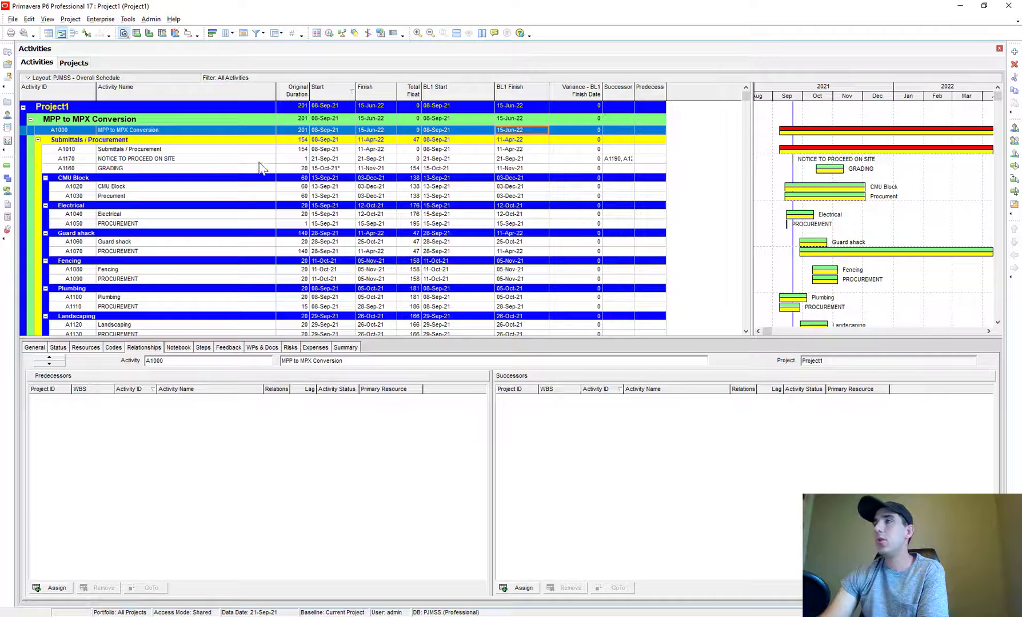
{"action": "left_click", "coordinate": [260, 160]}
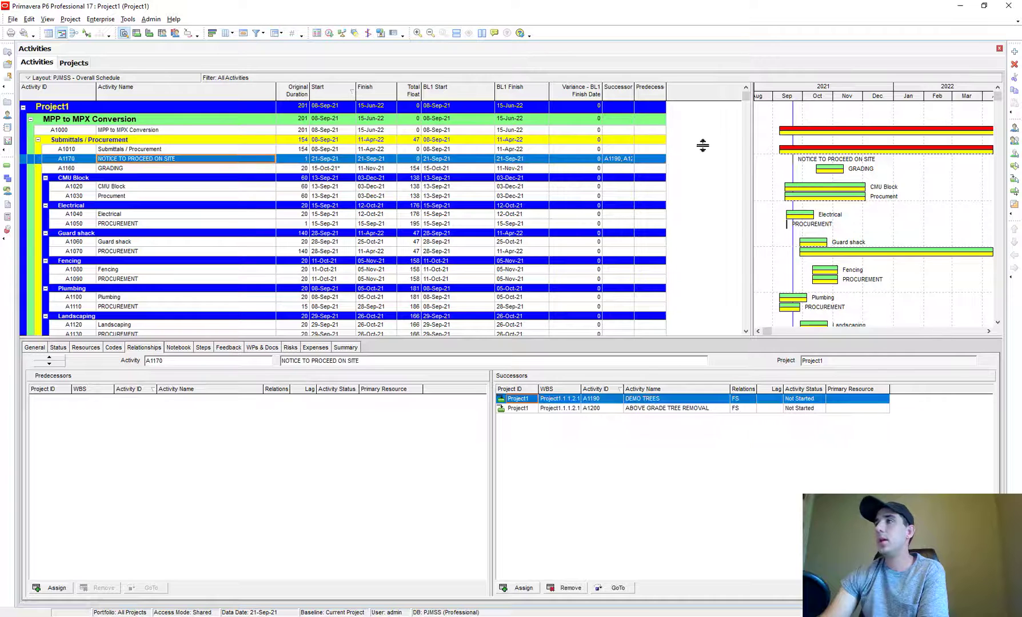
Select the summary activities A1020 CMU Block and A1040 Electrical together
{"action": "left_click", "coordinate": [110, 189]}
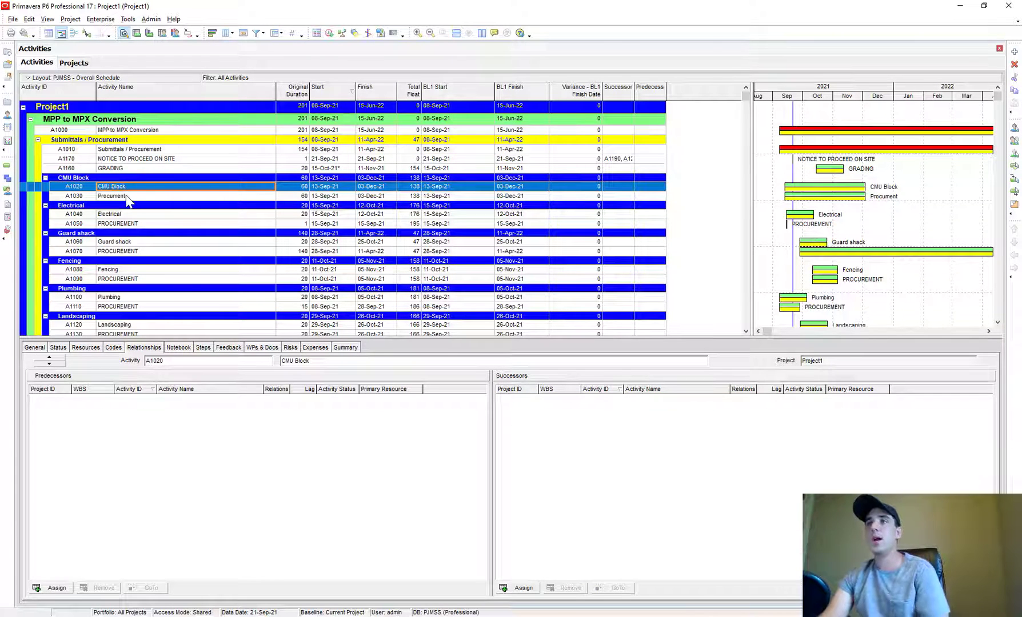
{"action": "left_click", "coordinate": [121, 215], "text": "ctrl"}
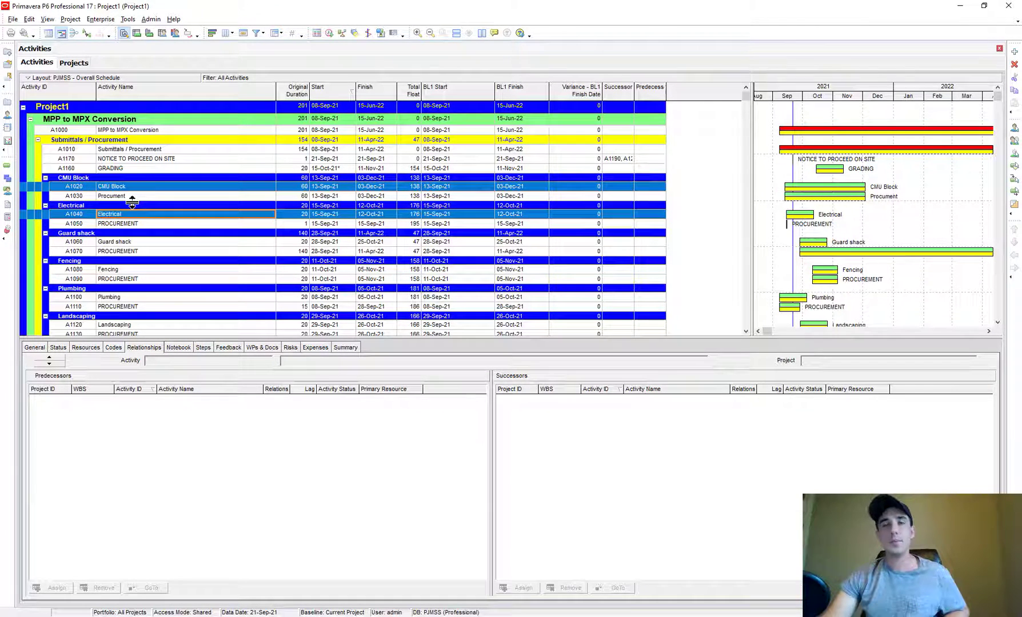
Add Guard shack, Fencing and Plumbing (A1060, A1080, A1100) to the selection and delete all five summary activities
{"action": "left_click", "coordinate": [119, 241], "text": "ctrl"}
{"action": "left_click", "coordinate": [117, 269], "text": "ctrl"}
{"action": "left_click", "coordinate": [121, 298], "text": "ctrl"}
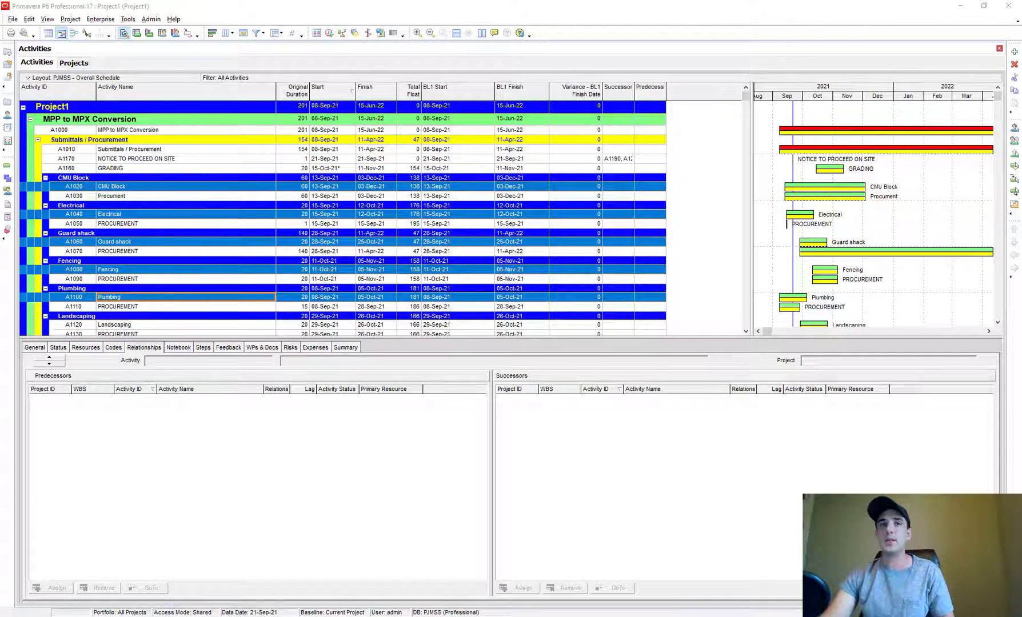
{"action": "key", "text": "Delete"}
{"action": "left_click", "coordinate": [214, 258]}
{"action": "left_click", "coordinate": [164, 205]}
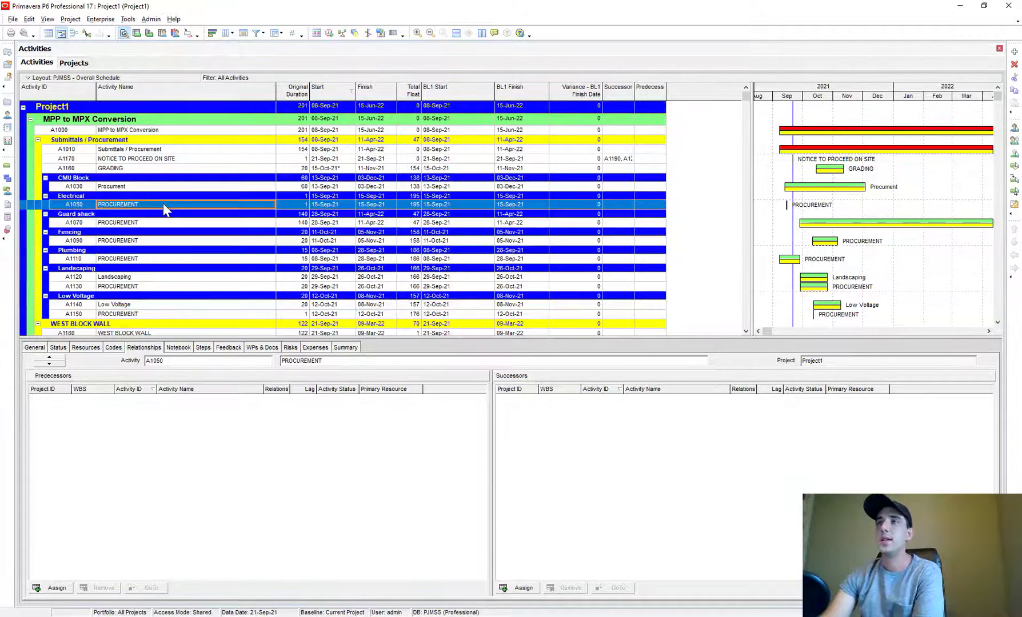